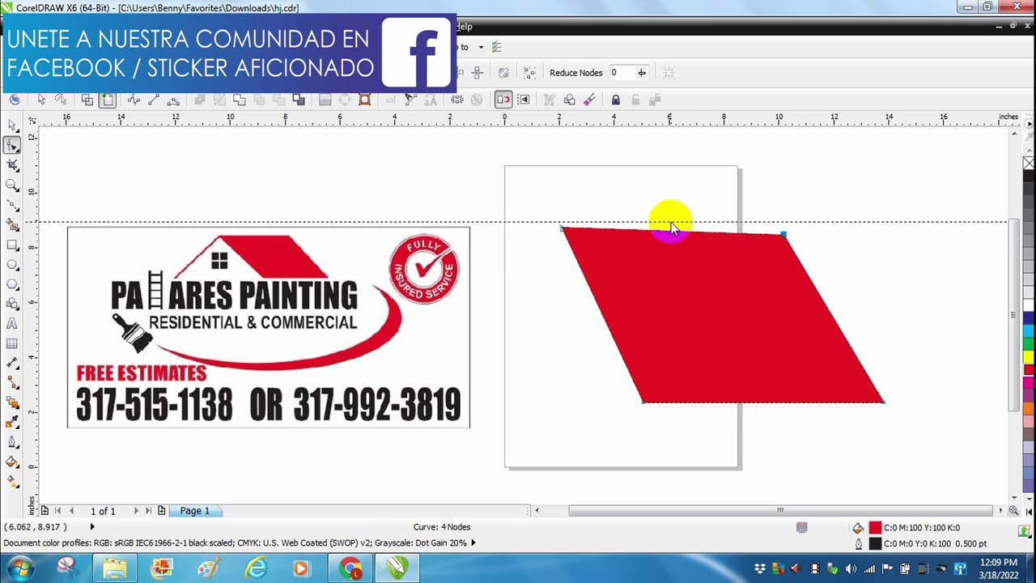
- Reshape the red parallelogram into a wider slanted roof with a level top edge, and delete the horizontal guideline
{"action": "left_click_drag", "start_coordinate": [781, 234], "coordinate": [761, 224]}
{"action": "left_click_drag", "start_coordinate": [562, 229], "coordinate": [466, 224]}
{"action": "left_click_drag", "start_coordinate": [881, 401], "coordinate": [994, 403]}
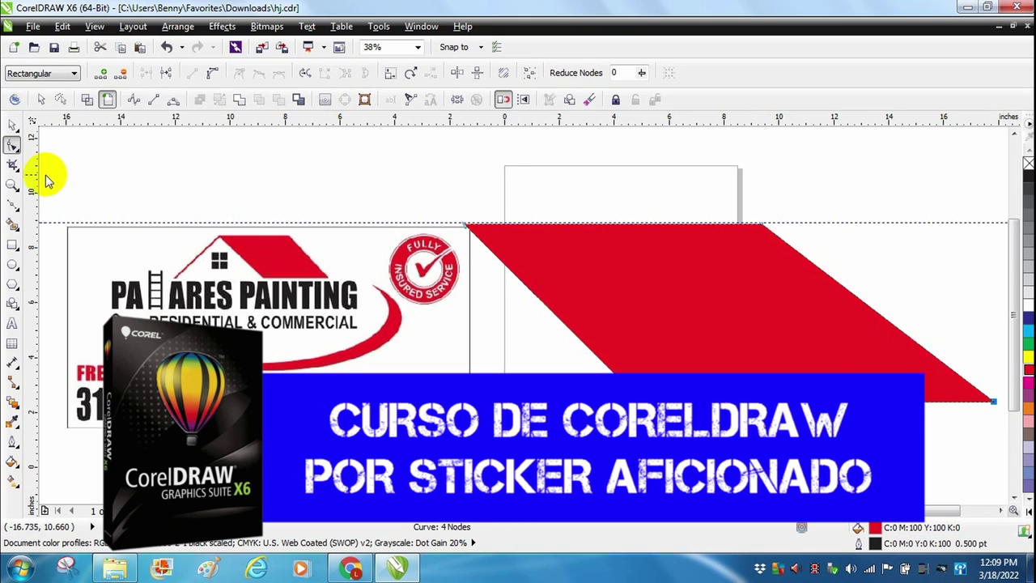
{"action": "left_click", "coordinate": [11, 126]}
{"action": "left_click", "coordinate": [853, 222]}
{"action": "key", "text": "Delete"}
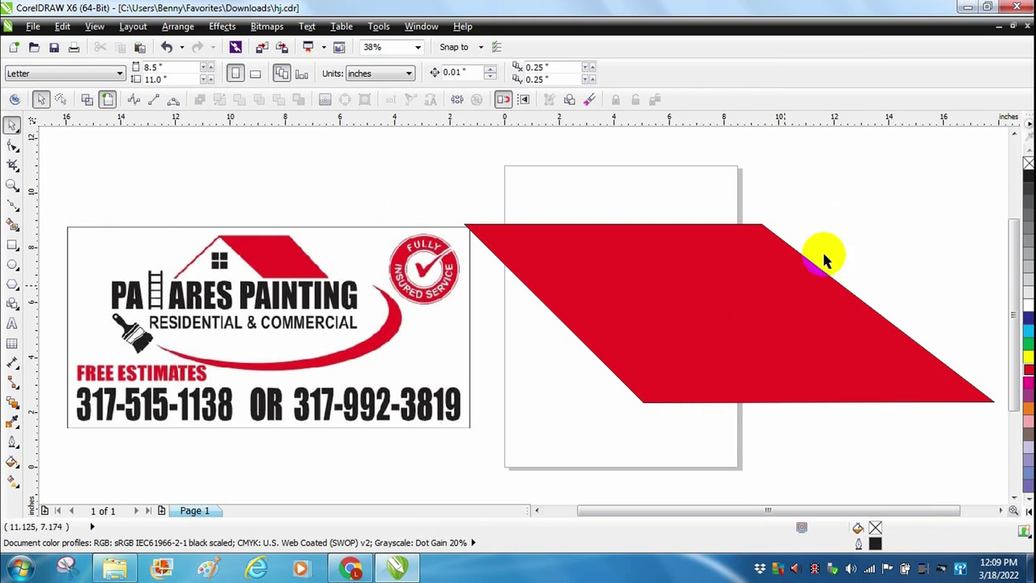
- Shrink the red roof shape, shift it toward the page's right edge, and remove its outline
{"action": "left_click", "coordinate": [764, 315]}
{"action": "left_click_drag", "start_coordinate": [998, 406], "coordinate": [749, 322]}
{"action": "left_click_drag", "start_coordinate": [625, 276], "coordinate": [810, 283]}
{"action": "left_click", "coordinate": [856, 294]}
{"action": "left_click", "coordinate": [779, 422]}
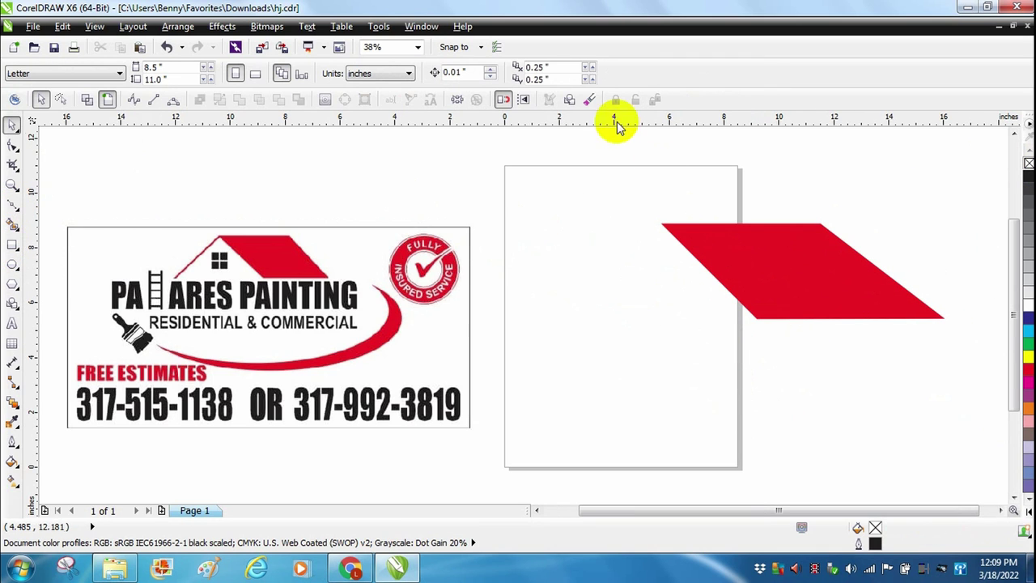
- Place a horizontal guideline along the bottom edge of the red roof
{"action": "left_click", "coordinate": [417, 47]}
{"action": "left_click", "coordinate": [385, 131]}
{"action": "scroll", "coordinate": [1013, 248], "scroll_direction": "up", "scroll_amount": 3}
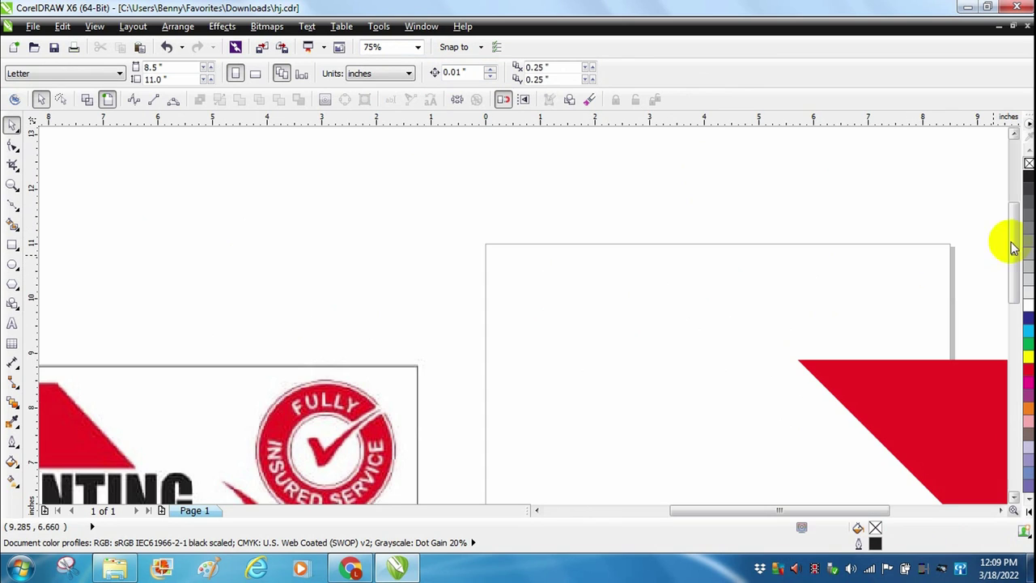
{"action": "left_click_drag", "start_coordinate": [878, 512], "coordinate": [937, 511]}
{"action": "left_click_drag", "start_coordinate": [1010, 296], "coordinate": [1010, 324]}
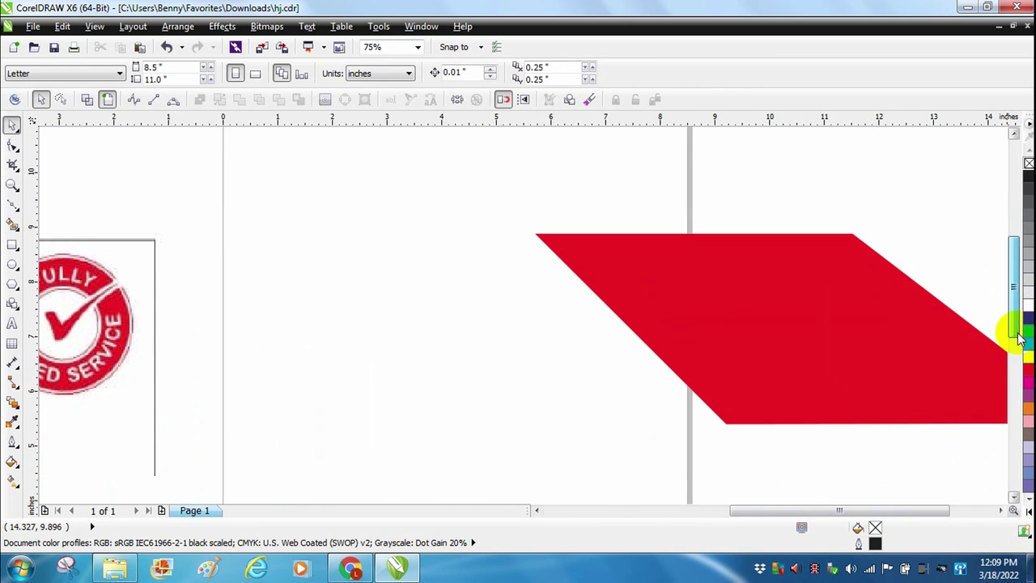
{"action": "mouse_move", "coordinate": [486, 128]}
{"action": "left_mouse_down"}
{"action": "mouse_move", "coordinate": [531, 440]}
{"action": "mouse_move", "coordinate": [529, 425]}
{"action": "left_mouse_up"}
- Draw a thin closed diagonal strip about 4 by 3.3 in with the Bézier tool, from the guideline up to the roof's peak
{"action": "left_click", "coordinate": [17, 212]}
{"action": "left_click", "coordinate": [64, 237]}
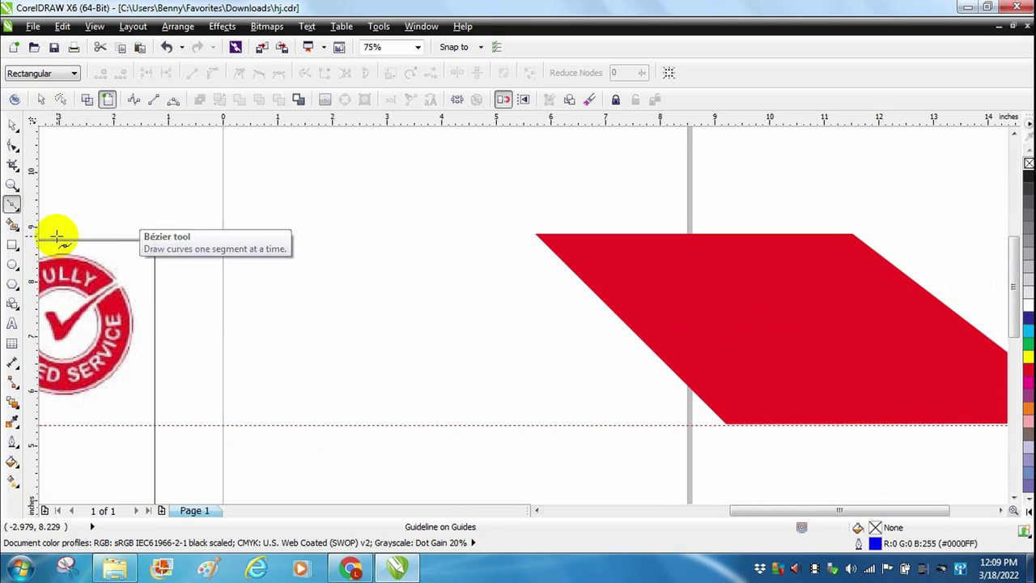
{"action": "left_click", "coordinate": [326, 424]}
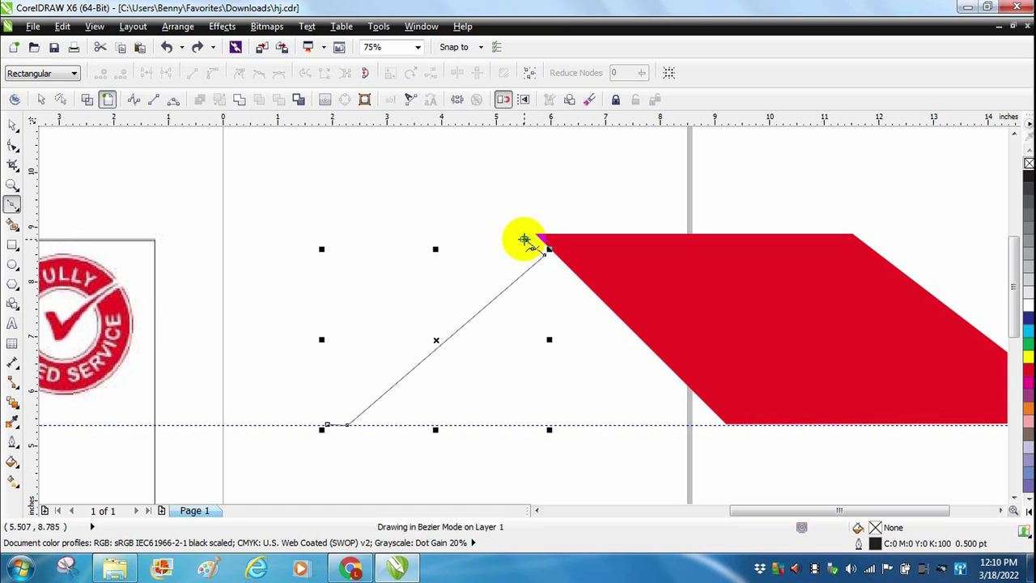
{"action": "left_click", "coordinate": [524, 239]}
{"action": "left_click", "coordinate": [326, 424]}
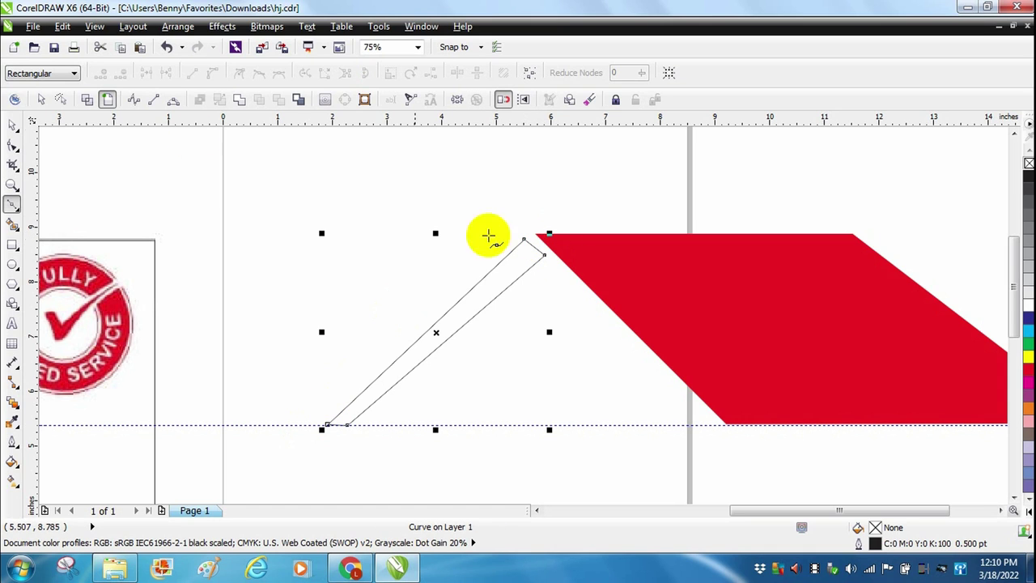
- Adjust the diagonal strip's upper outer node so that its long edges run nearly parallel
{"action": "left_click", "coordinate": [13, 128]}
{"action": "key", "text": "F10"}
{"action": "left_click_drag", "start_coordinate": [524, 241], "coordinate": [533, 246]}
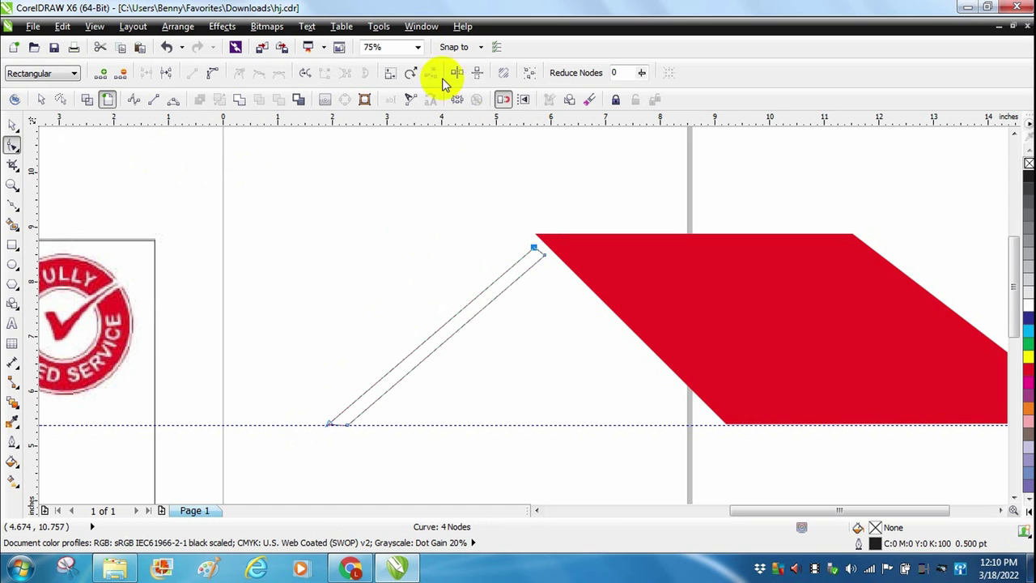
{"action": "left_click", "coordinate": [398, 47]}
{"action": "left_click", "coordinate": [392, 160]}
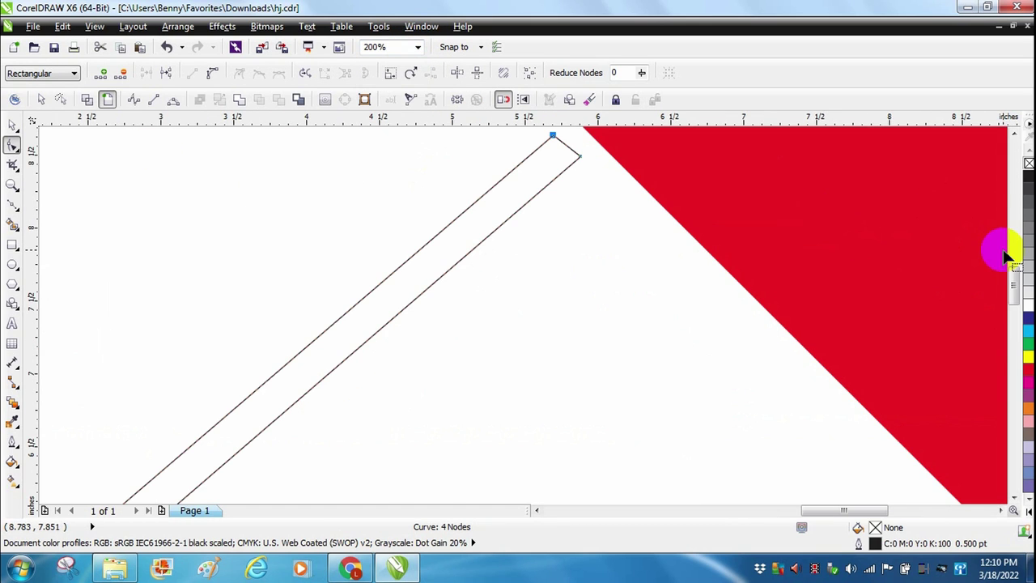
{"action": "scroll", "coordinate": [627, 278], "scroll_direction": "up", "scroll_amount": 3}
{"action": "left_click_drag", "start_coordinate": [555, 370], "coordinate": [555, 351]}
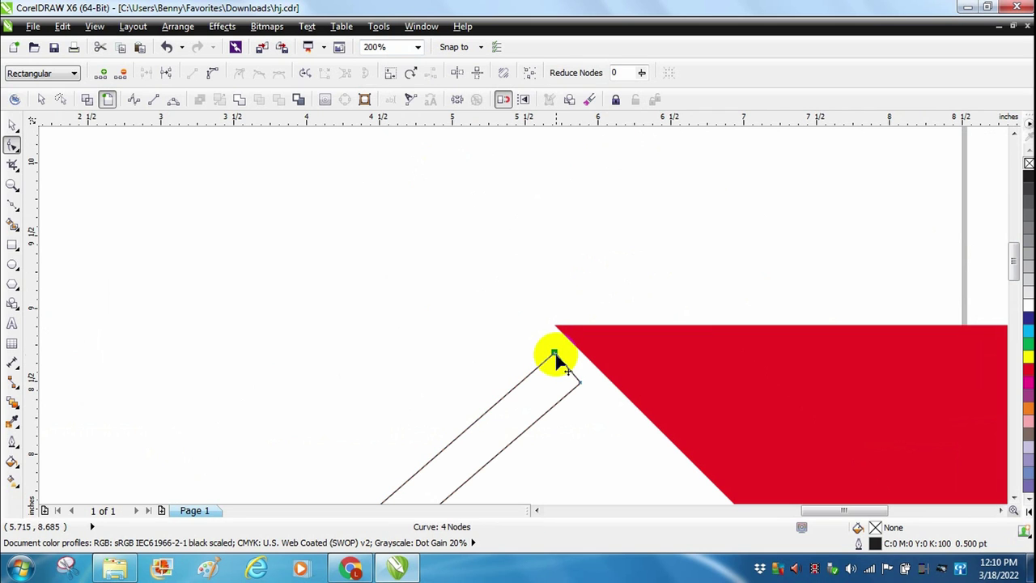
{"action": "left_click", "coordinate": [414, 49]}
{"action": "left_click", "coordinate": [386, 131]}
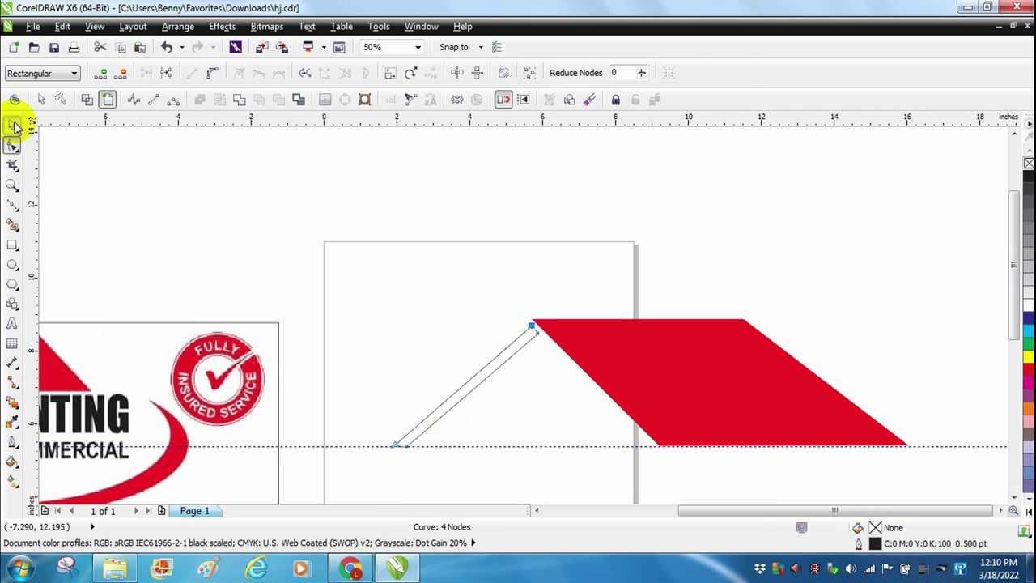
- Fill the diagonal strip red without an outline and shift it slightly left of the roof's peak
{"action": "left_click", "coordinate": [13, 124]}
{"action": "left_click", "coordinate": [1028, 380]}
{"action": "right_click", "coordinate": [1029, 162]}
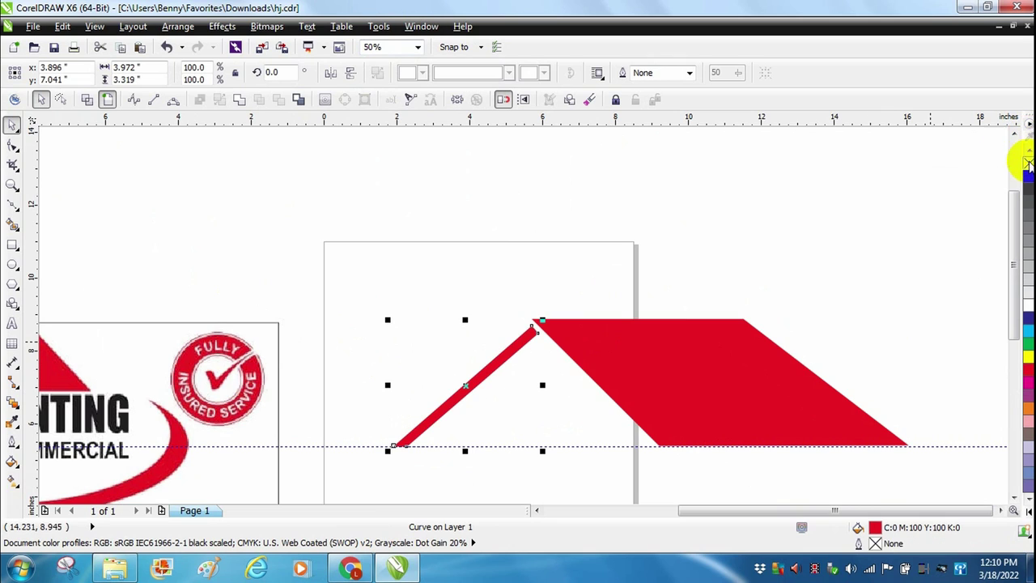
{"action": "left_click_drag", "start_coordinate": [486, 370], "coordinate": [486, 371]}
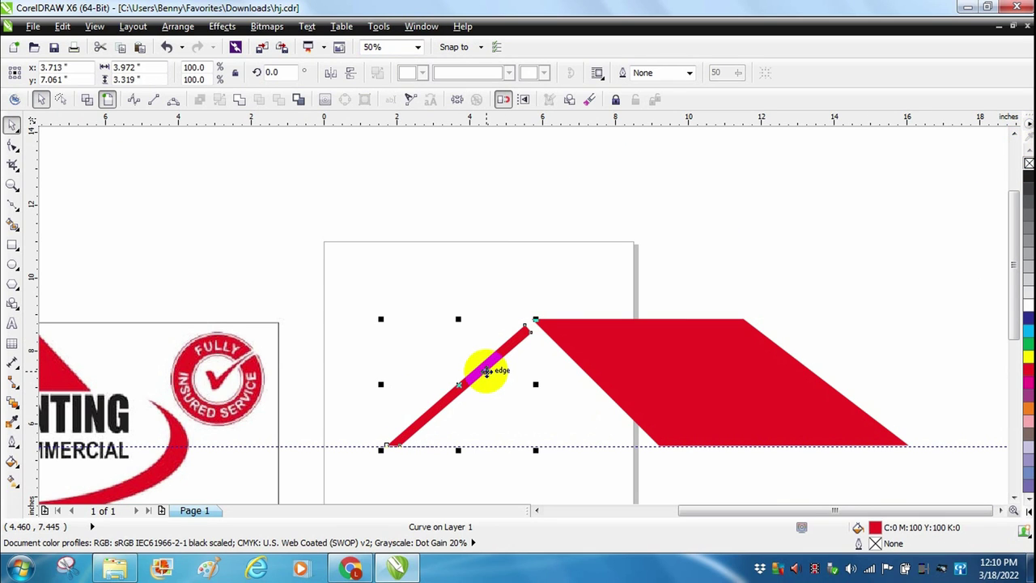
- Delete the horizontal guideline along the roof's base
{"action": "left_click", "coordinate": [540, 384]}
{"action": "left_click", "coordinate": [553, 446]}
{"action": "key", "text": "Delete"}
- Draw a square about 1.5 by 1.4 in above the diagonal strip and place a copy directly above it
{"action": "left_click", "coordinate": [13, 245]}
{"action": "mouse_move", "coordinate": [394, 260]}
{"action": "left_mouse_down"}
{"action": "mouse_move", "coordinate": [455, 300]}
{"action": "mouse_move", "coordinate": [400, 157]}
{"action": "mouse_move", "coordinate": [419, 234]}
{"action": "left_mouse_up"}
{"action": "left_click", "coordinate": [13, 126]}
{"action": "left_click", "coordinate": [466, 254]}
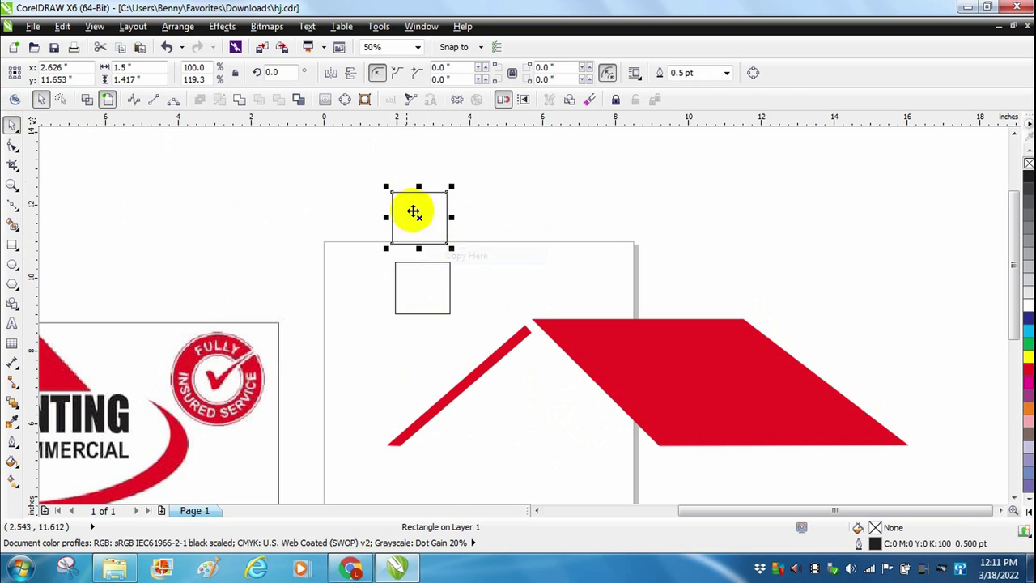
- Align and weld the two stacked squares, and fill them black without an outline
{"action": "left_click", "coordinate": [370, 171]}
{"action": "left_click_drag", "start_coordinate": [370, 171], "coordinate": [474, 348]}
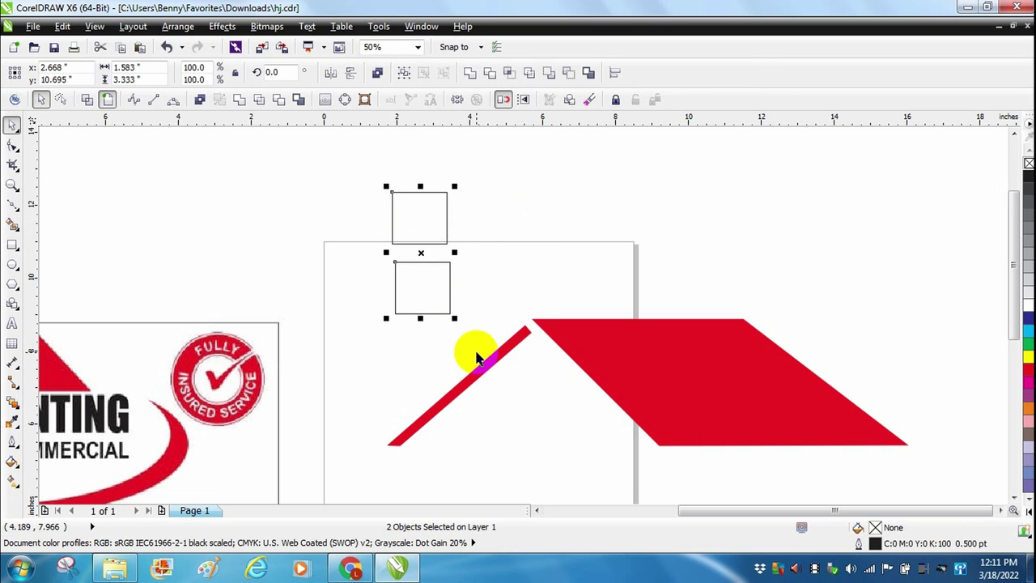
{"action": "left_click", "coordinate": [239, 99]}
{"action": "left_click", "coordinate": [1027, 176]}
{"action": "right_click", "coordinate": [1027, 163]}
- Duplicate the black square pair to its right to form four panes, and place a horizontal guideline just above them
{"action": "left_click_drag", "start_coordinate": [437, 208], "coordinate": [509, 212]}
{"action": "left_click", "coordinate": [553, 234]}
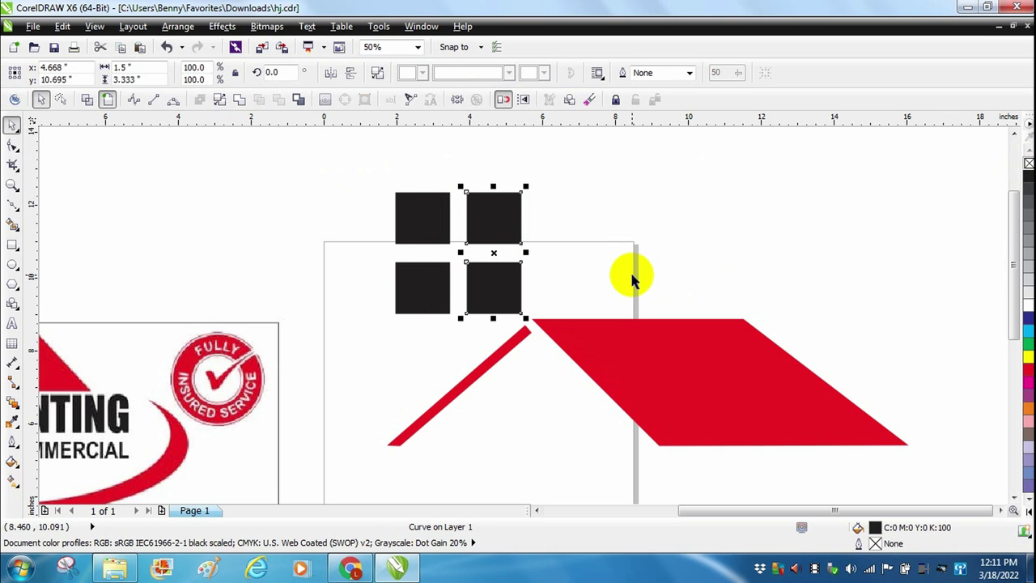
{"action": "left_click", "coordinate": [631, 277]}
{"action": "left_click_drag", "start_coordinate": [518, 122], "coordinate": [532, 190]}
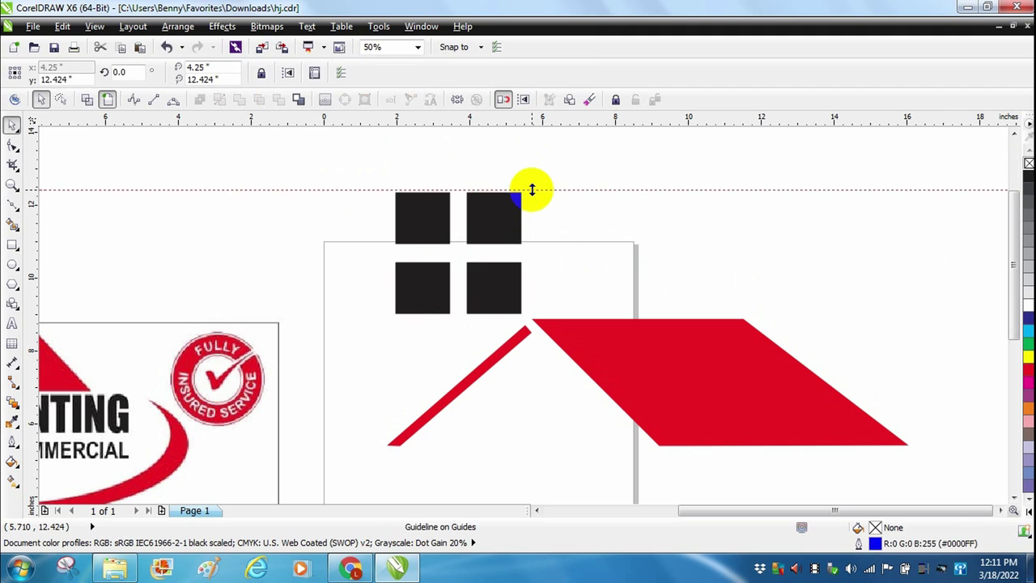
- Weld the four panes into one window and place it, reduced in size, under the roof's peak
{"action": "left_click_drag", "start_coordinate": [319, 144], "coordinate": [455, 248]}
{"action": "left_click", "coordinate": [240, 99]}
{"action": "left_click_drag", "start_coordinate": [420, 214], "coordinate": [533, 402]}
{"action": "left_click", "coordinate": [85, 282]}
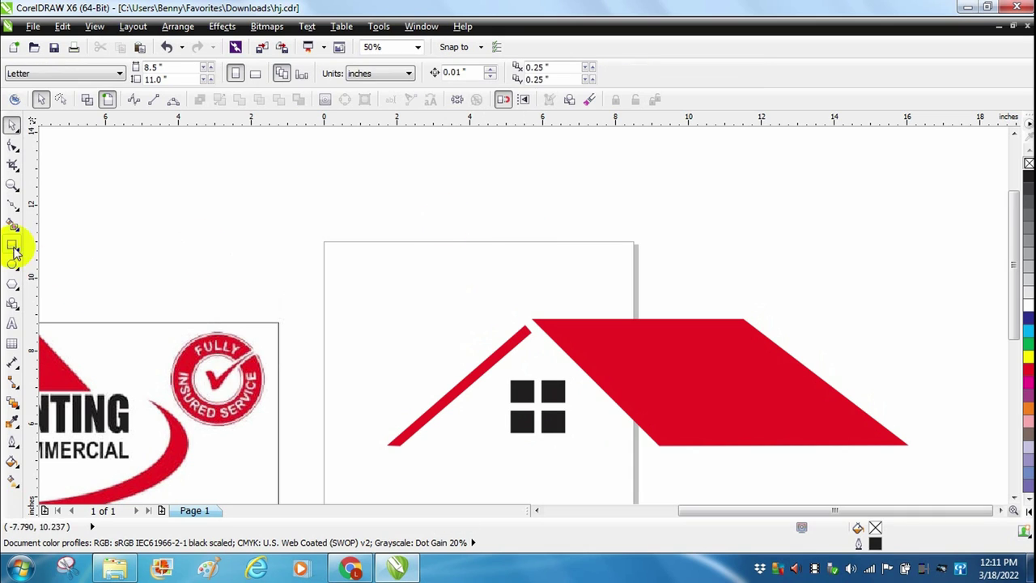
- Extend the red roof's lower right corner node slightly to the right
{"action": "left_click", "coordinate": [748, 409]}
{"action": "key", "text": "F10"}
{"action": "left_click_drag", "start_coordinate": [907, 443], "coordinate": [925, 444]}
{"action": "left_click", "coordinate": [13, 124]}
{"action": "left_click", "coordinate": [365, 288]}
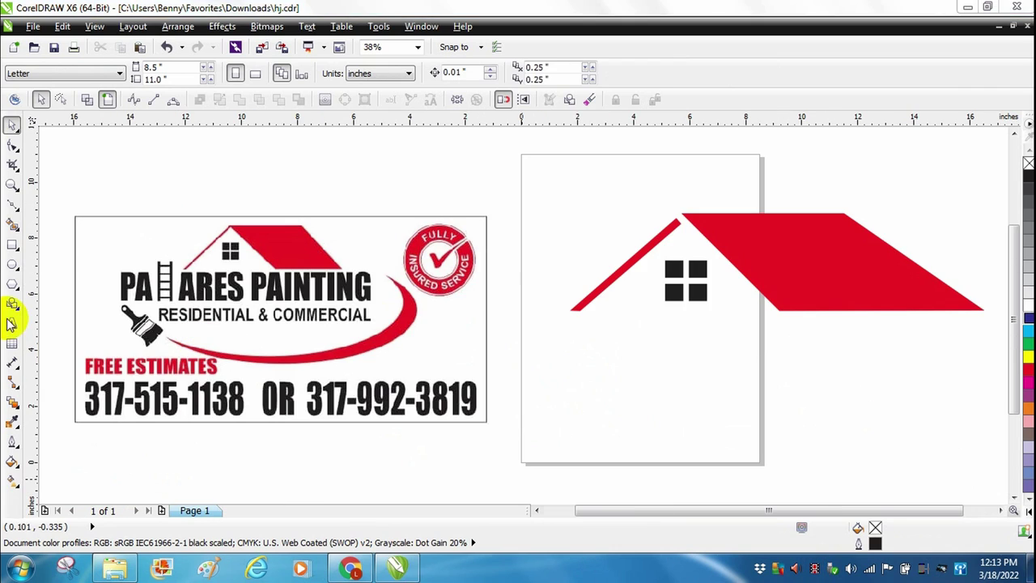
- Add the text "PA ARES PAINTING" below the house and set its font to Impact
{"action": "left_click", "coordinate": [12, 322]}
{"action": "left_click", "coordinate": [602, 380]}
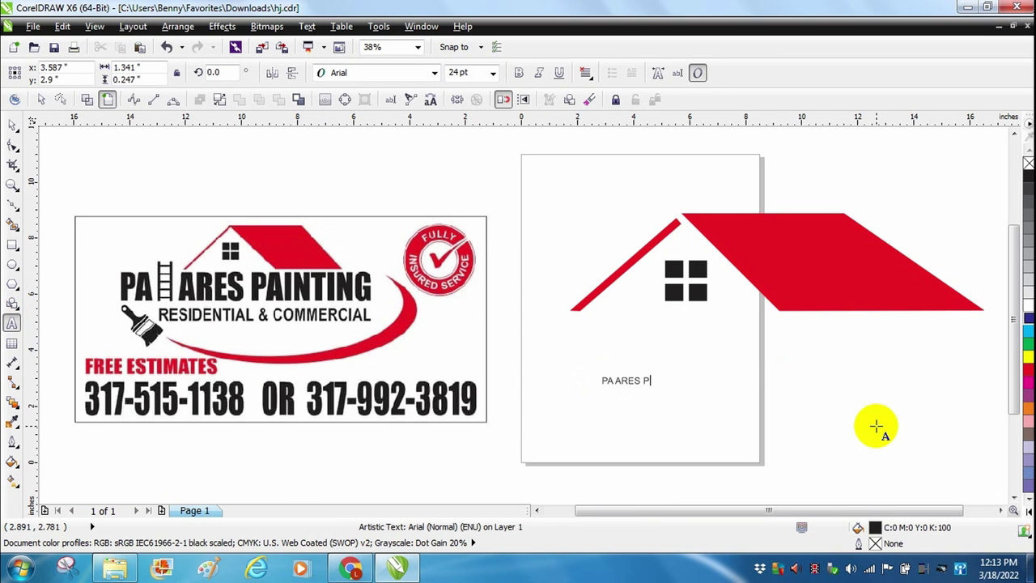
{"action": "left_click", "coordinate": [12, 124]}
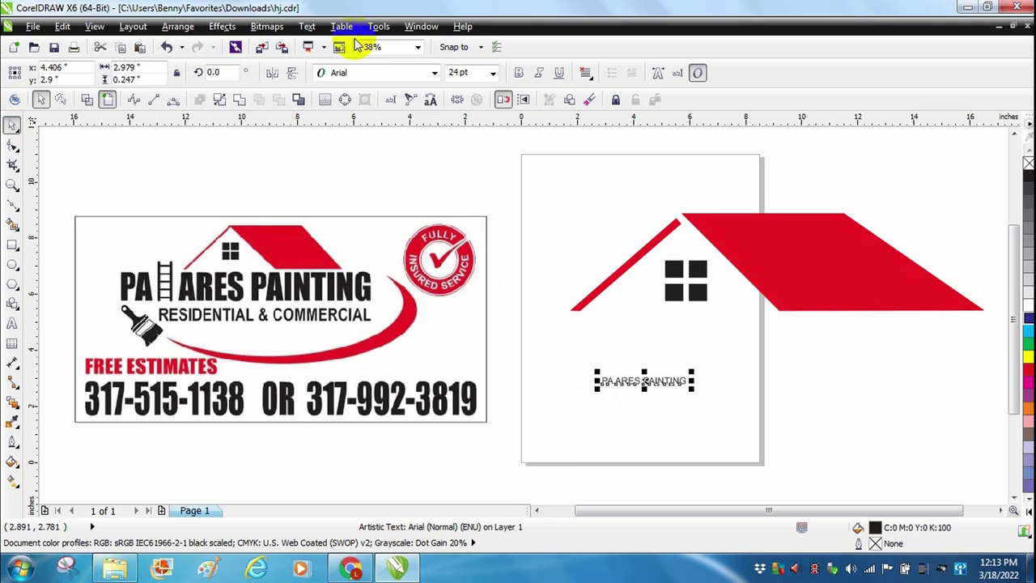
{"action": "left_click", "coordinate": [433, 73]}
{"action": "left_click", "coordinate": [348, 121]}
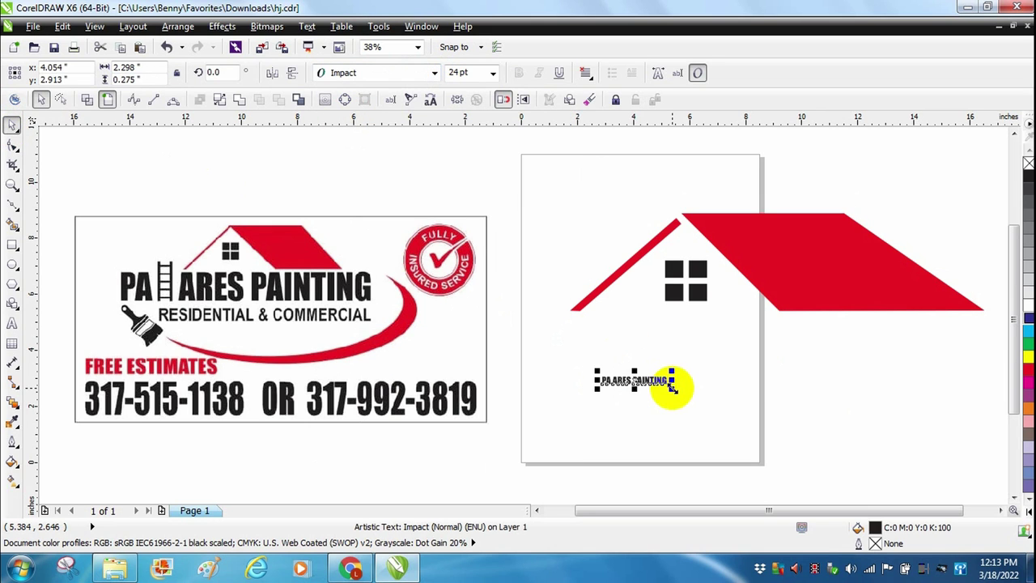
- Enlarge the PA ARES PAINTING text to about 13.7 in wide and position it just below the house
{"action": "left_click_drag", "start_coordinate": [671, 387], "coordinate": [924, 507]}
{"action": "left_click_drag", "start_coordinate": [596, 369], "coordinate": [529, 326]}
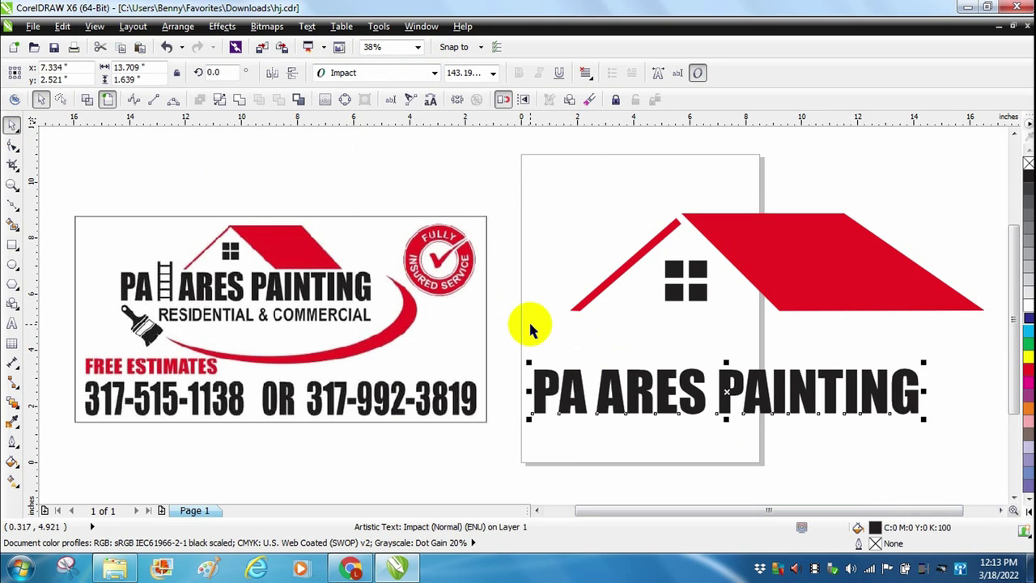
{"action": "left_click_drag", "start_coordinate": [568, 383], "coordinate": [576, 347]}
- Scale the roof, strip and window down to about 8.45 by 2 in and centre them above the text
{"action": "left_click_drag", "start_coordinate": [533, 149], "coordinate": [808, 299]}
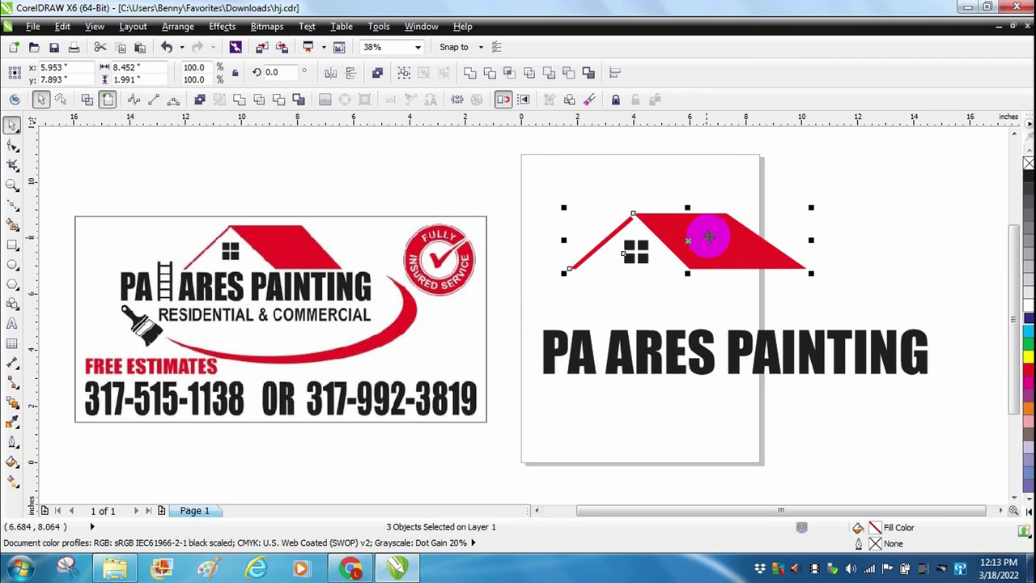
{"action": "left_click_drag", "start_coordinate": [704, 239], "coordinate": [734, 258]}
- Insert extra spaces between PA and ARES to leave a wide gap for the ladder
{"action": "double_click", "coordinate": [610, 361]}
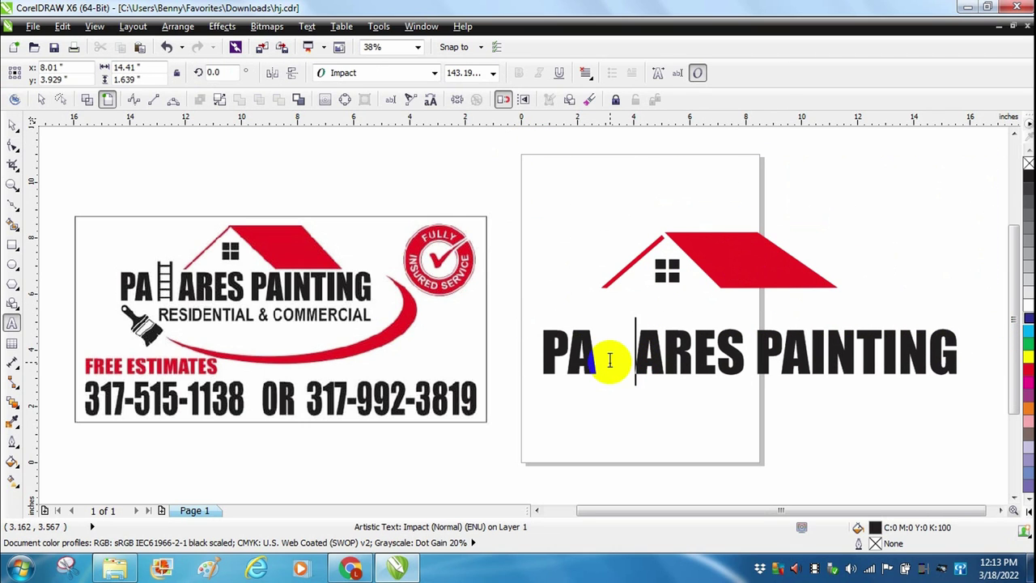
{"action": "key", "text": "Escape"}
{"action": "left_click", "coordinate": [12, 124]}
{"action": "left_click", "coordinate": [152, 212]}
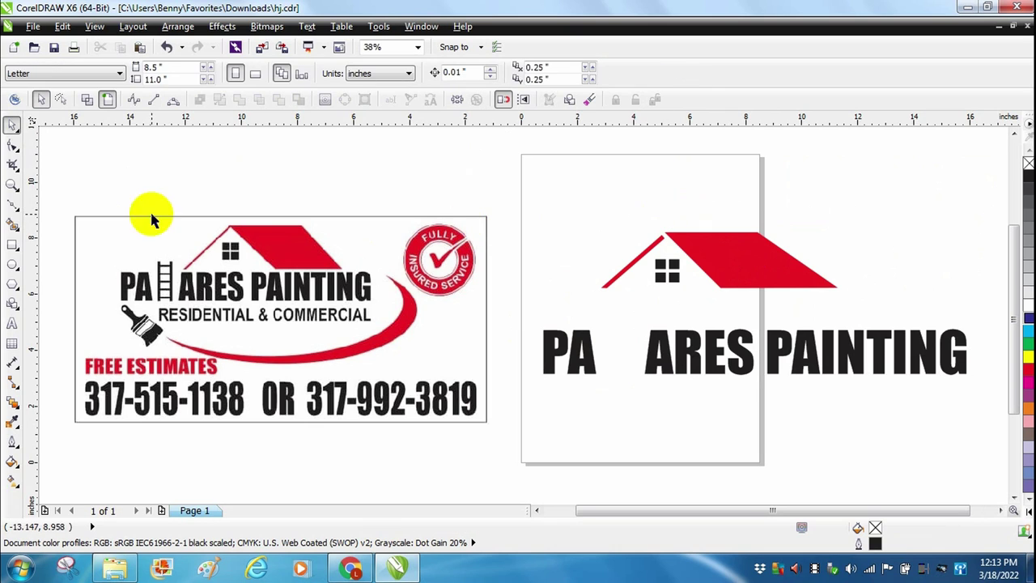
- Draw a narrow vertical rectangle about 0.3 by 5.2 in as a ladder rail and fill it black without an outline
{"action": "left_click", "coordinate": [12, 244]}
{"action": "left_click_drag", "start_coordinate": [526, 160], "coordinate": [536, 310]}
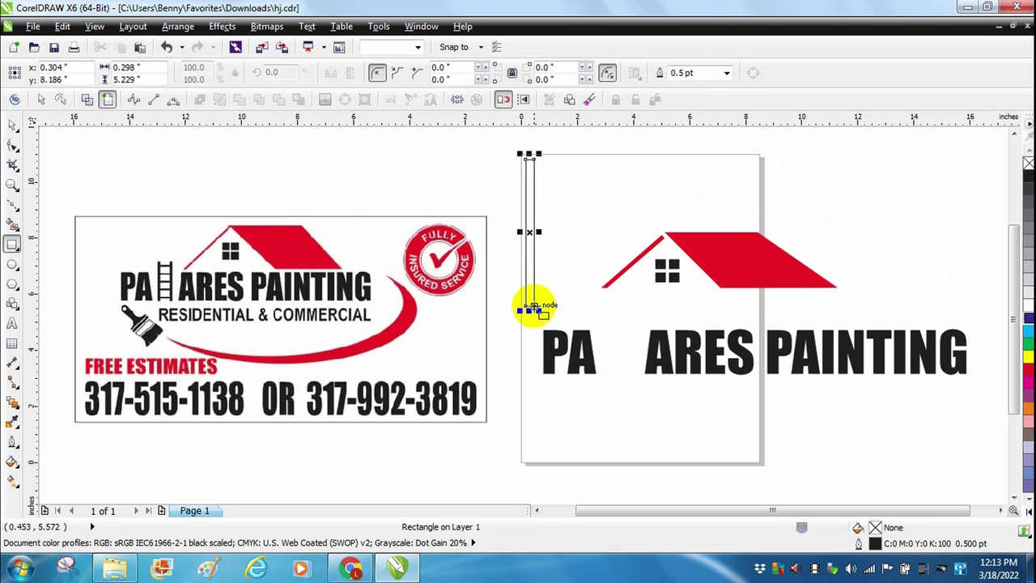
{"action": "left_click", "coordinate": [1026, 176]}
{"action": "right_click", "coordinate": [1027, 162]}
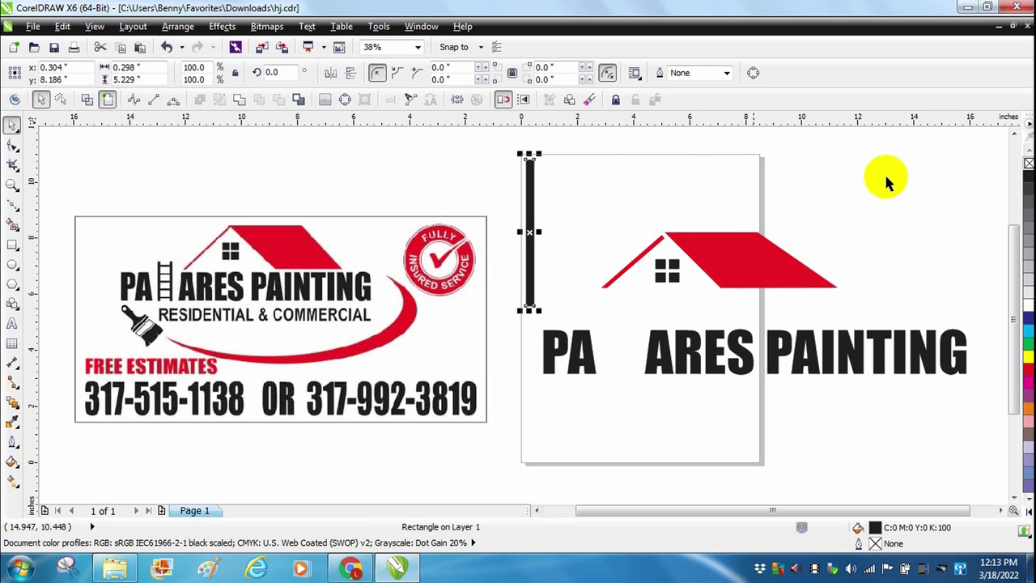
- Place horizontal guidelines at the rail's top and bottom ends and duplicate the rail to its right
{"action": "left_click_drag", "start_coordinate": [634, 123], "coordinate": [632, 159]}
{"action": "left_click_drag", "start_coordinate": [623, 122], "coordinate": [631, 305]}
{"action": "left_click_drag", "start_coordinate": [530, 193], "coordinate": [586, 188]}
{"action": "left_click", "coordinate": [619, 213]}
{"action": "left_click", "coordinate": [654, 196]}
{"action": "left_click", "coordinate": [581, 230]}
{"action": "left_click", "coordinate": [608, 232]}
- Delete the two horizontal guidelines at the ends of the ladder rails
{"action": "left_click", "coordinate": [555, 159]}
{"action": "key", "text": "Delete"}
{"action": "left_click", "coordinate": [550, 305]}
{"action": "key", "text": "Delete"}
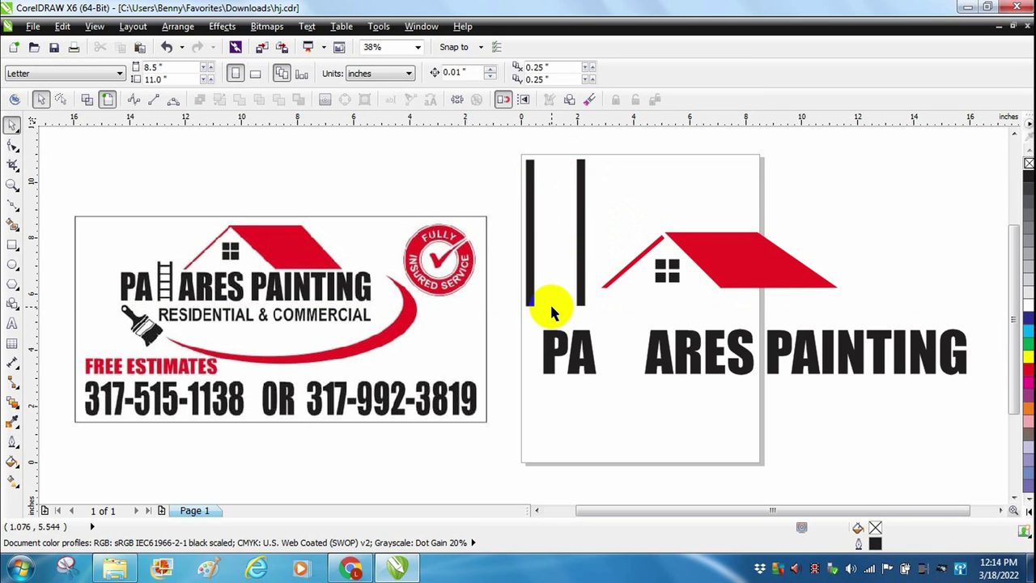
- Draw a rung about 1.5 by 0.35 in between the rails near their top, and weld the ladder parts together
{"action": "left_click", "coordinate": [12, 244]}
{"action": "left_click_drag", "start_coordinate": [531, 170], "coordinate": [583, 180]}
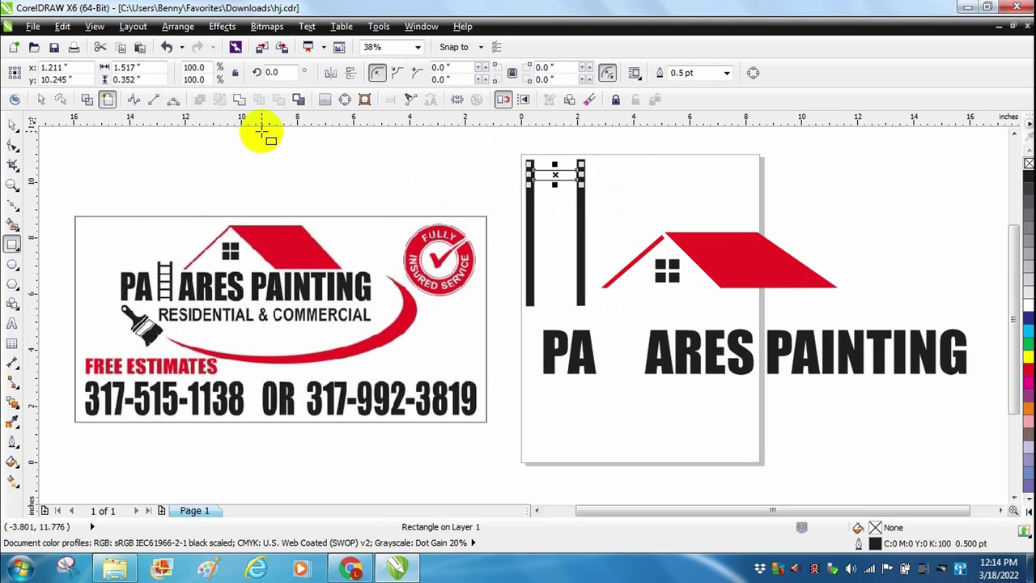
{"action": "left_click", "coordinate": [13, 123]}
{"action": "left_click", "coordinate": [528, 224]}
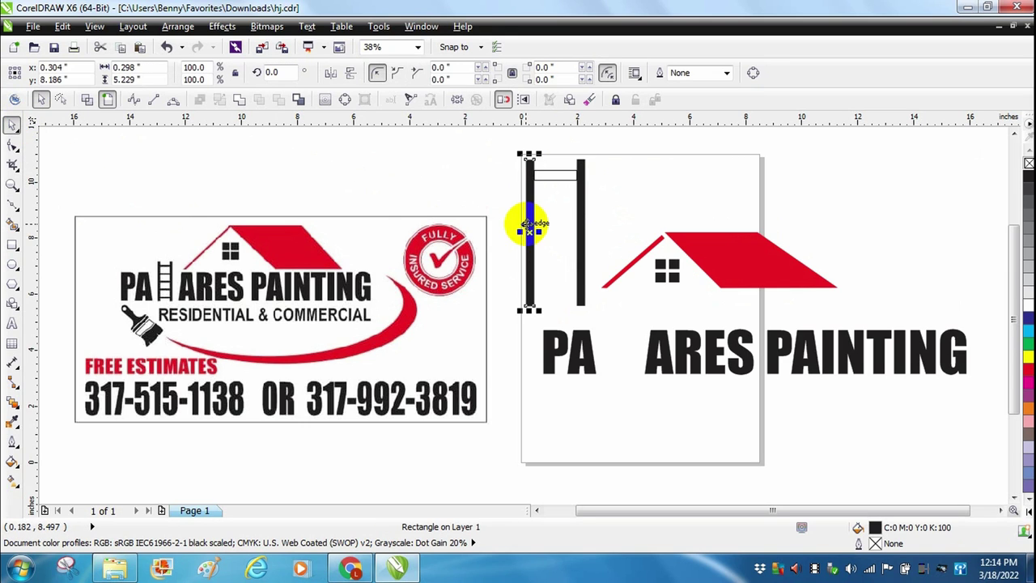
{"action": "left_click", "coordinate": [581, 226], "text": "shift"}
{"action": "left_click", "coordinate": [239, 101]}
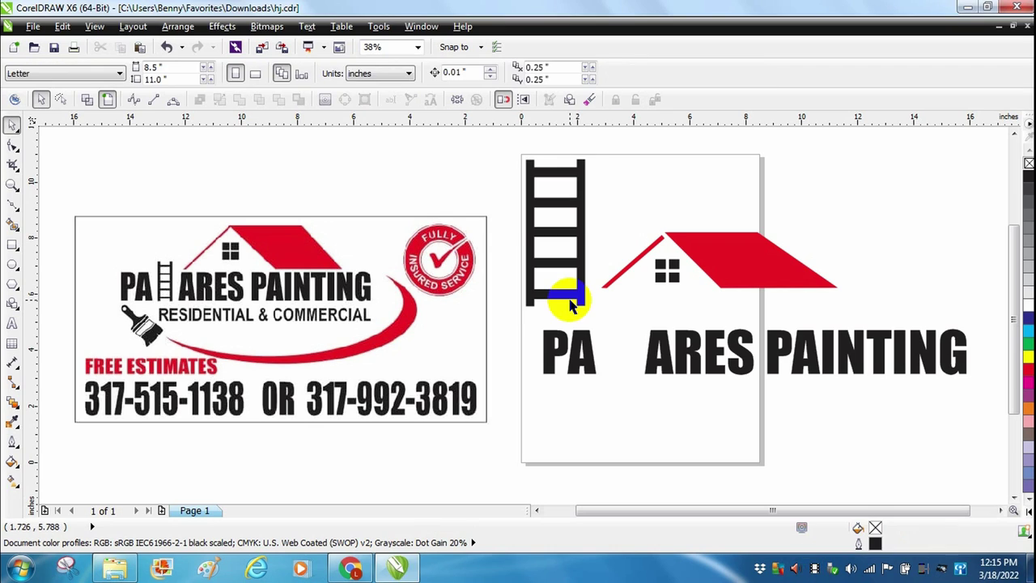
- Resize the ladder to about 1.06 by 3.18 in and fit it into the gap between PA and ARES
{"action": "mouse_move", "coordinate": [556, 308]}
{"action": "left_mouse_down"}
{"action": "mouse_move", "coordinate": [547, 335]}
{"action": "mouse_move", "coordinate": [581, 338]}
{"action": "mouse_move", "coordinate": [559, 321]}
{"action": "left_mouse_up"}
{"action": "left_click_drag", "start_coordinate": [541, 204], "coordinate": [620, 326]}
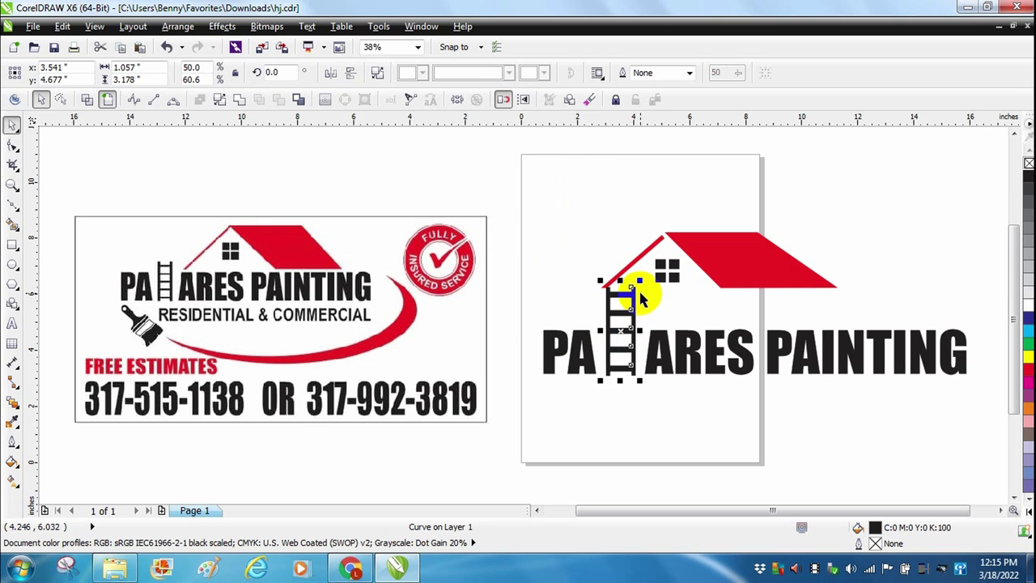
- Enlarge the roof, strip and window to about 10.4 by 2.5 in and position them above the text
{"action": "left_click_drag", "start_coordinate": [520, 167], "coordinate": [897, 336]}
{"action": "left_click_drag", "start_coordinate": [782, 274], "coordinate": [759, 277]}
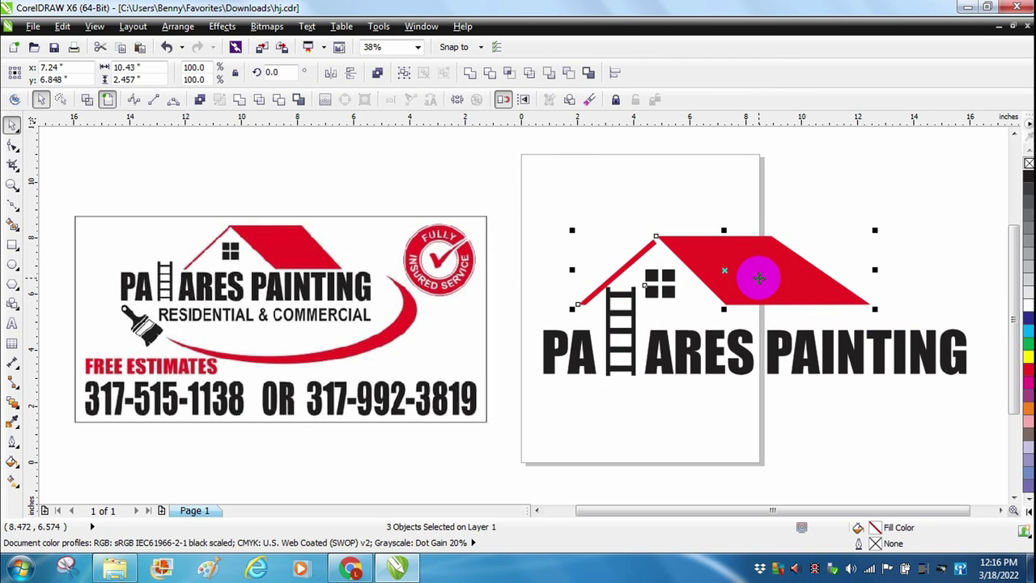
- Shrink the roof, strip and window to about 10.2 by 2.43 in, and shrink the ladder to about 1.01 by 2.32 in
{"action": "mouse_move", "coordinate": [874, 270]}
{"action": "left_mouse_down"}
{"action": "mouse_move", "coordinate": [896, 270]}
{"action": "mouse_move", "coordinate": [874, 270]}
{"action": "left_mouse_up"}
{"action": "left_click_drag", "start_coordinate": [814, 282], "coordinate": [805, 289]}
{"action": "left_click", "coordinate": [633, 334]}
{"action": "left_click_drag", "start_coordinate": [600, 282], "coordinate": [596, 342]}
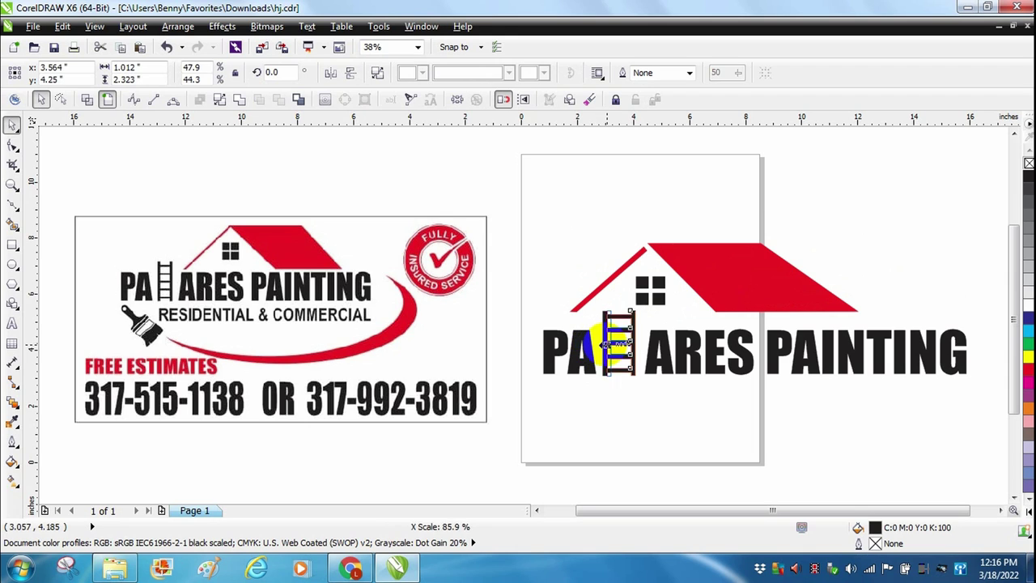
{"action": "left_click", "coordinate": [606, 346]}
{"action": "left_click", "coordinate": [566, 220]}
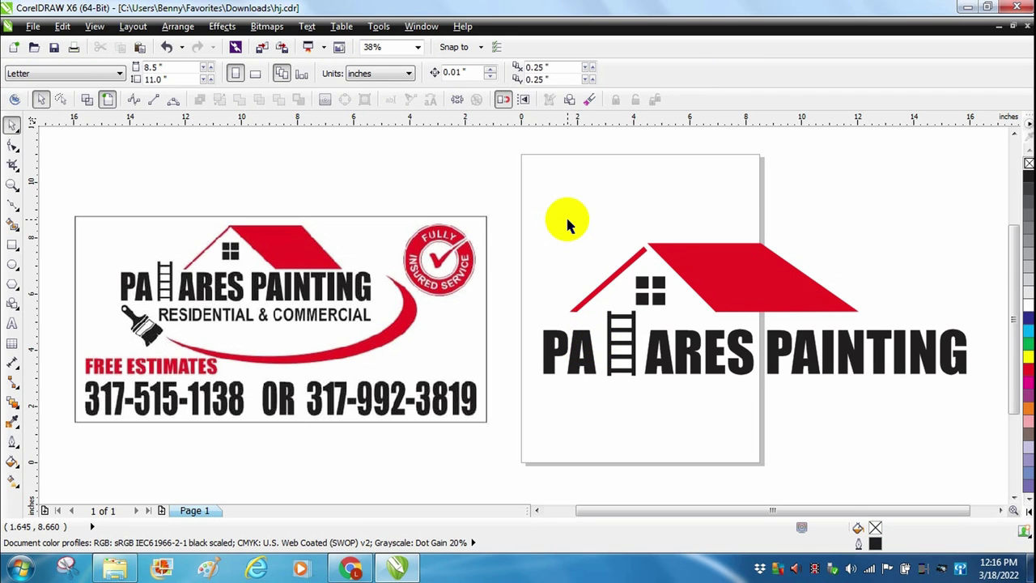
- Move the roof, strip and window together so they sit over ARES PAINTING, clear of the ladder
{"action": "left_click_drag", "start_coordinate": [550, 210], "coordinate": [894, 328]}
{"action": "left_click_drag", "start_coordinate": [745, 288], "coordinate": [822, 295]}
{"action": "mouse_move", "coordinate": [943, 241]}
{"action": "left_mouse_down"}
{"action": "mouse_move", "coordinate": [961, 236]}
{"action": "mouse_move", "coordinate": [941, 243]}
{"action": "left_mouse_up"}
{"action": "left_click", "coordinate": [944, 201]}
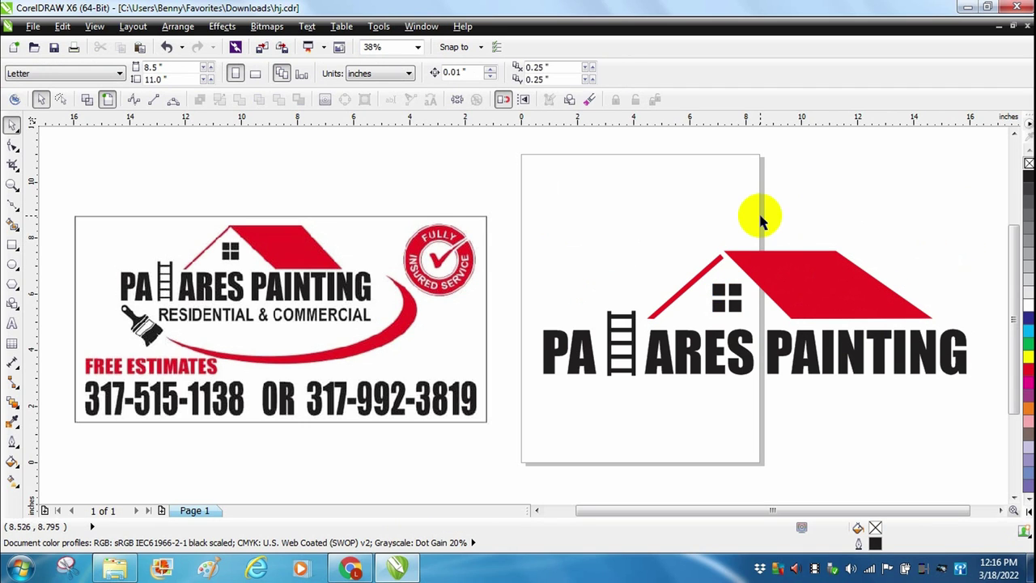
- Nudge the roof, strip and window down until they sit just above the PAINTING lettering
{"action": "left_click_drag", "start_coordinate": [621, 199], "coordinate": [955, 356]}
{"action": "key", "text": "Down"}
{"action": "key", "text": "Down"}
{"action": "key", "text": "Down"}
{"action": "key", "text": "Down"}
{"action": "key", "text": "Down"}
{"action": "key", "text": "Down"}
{"action": "key", "text": "Down"}
{"action": "key", "text": "Down"}
{"action": "key", "text": "Down"}
{"action": "key", "text": "Down"}
{"action": "key", "text": "Down"}
{"action": "key", "text": "Down"}
{"action": "key", "text": "Down"}
{"action": "key", "text": "Down"}
{"action": "key", "text": "Down"}
{"action": "key", "text": "Down"}
{"action": "key", "text": "Down"}
{"action": "key", "text": "Down"}
{"action": "key", "text": "Down"}
{"action": "key", "text": "Down"}
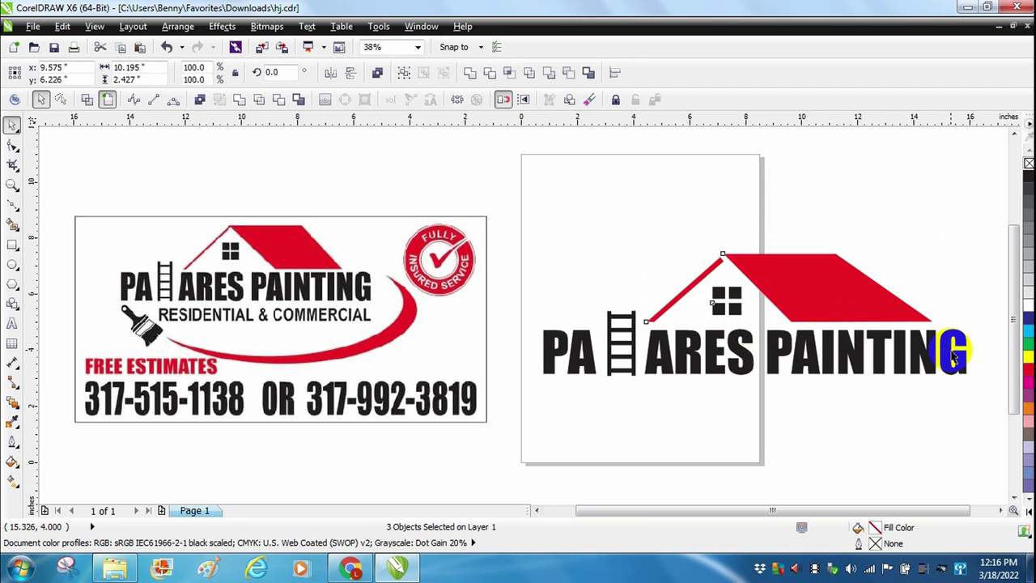
{"action": "left_click", "coordinate": [841, 436]}
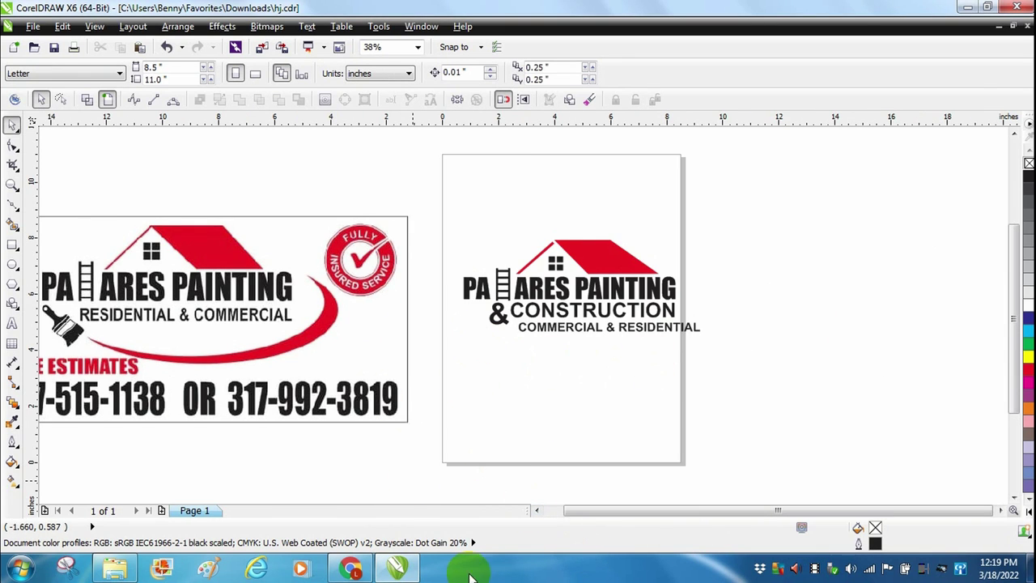
- Copy the black paintbrush clipart image from the Chrome image results and paste it into the CorelDRAW document
{"action": "left_click", "coordinate": [351, 569]}
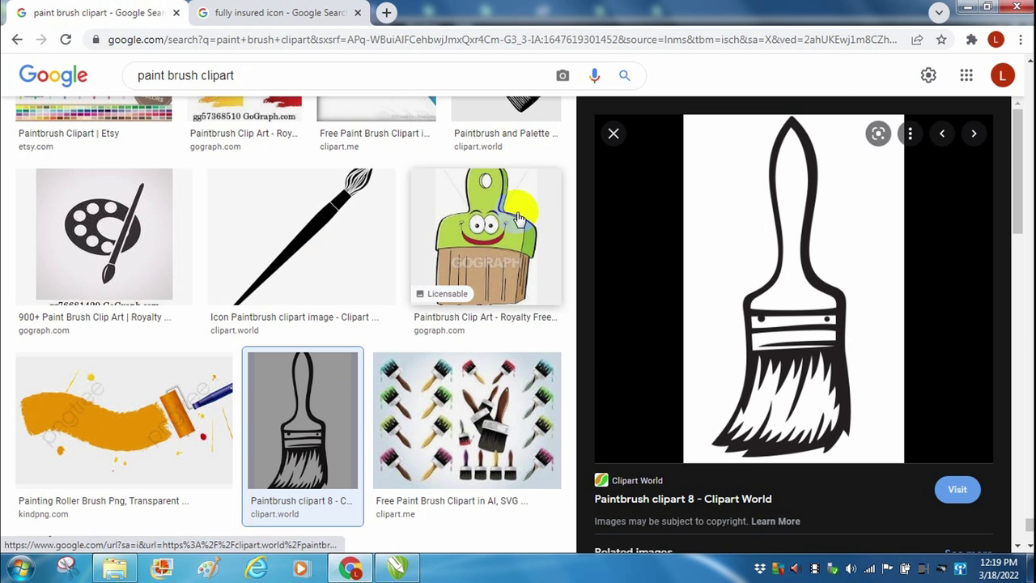
{"action": "right_click", "coordinate": [800, 310]}
{"action": "left_click", "coordinate": [846, 235]}
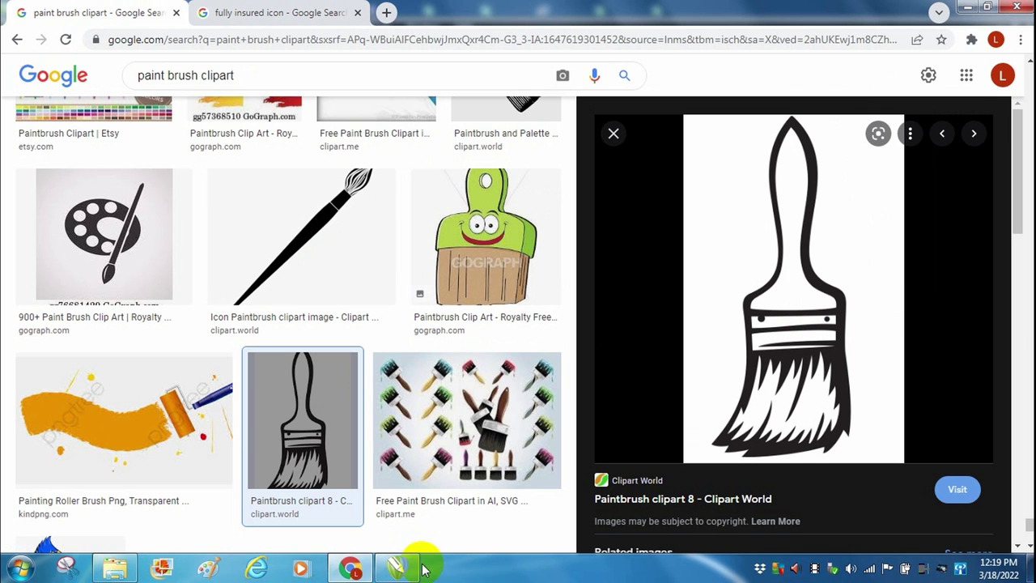
{"action": "left_click", "coordinate": [422, 569]}
{"action": "right_click", "coordinate": [606, 450]}
{"action": "left_click", "coordinate": [642, 375]}
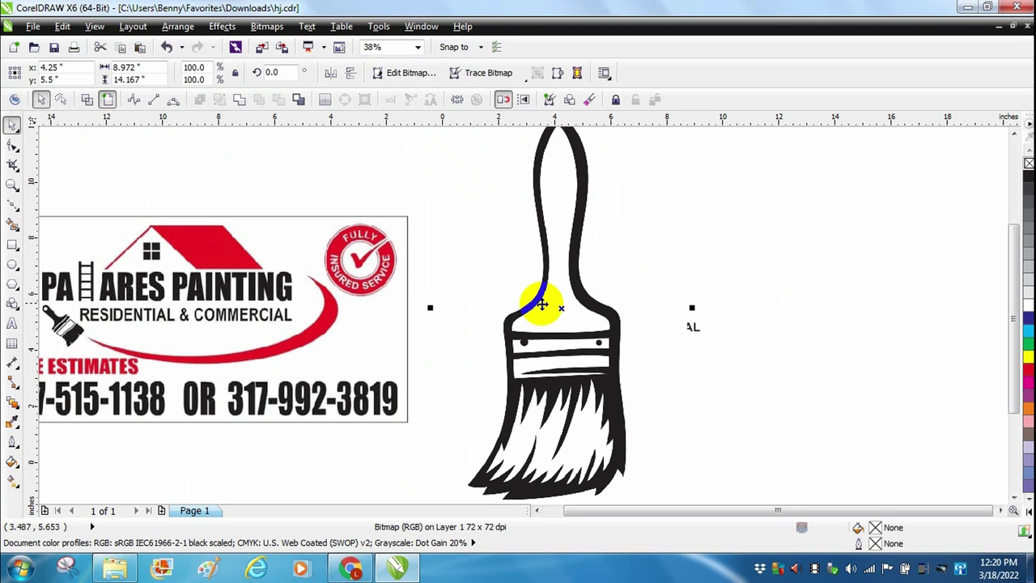
- Shrink the paintbrush bitmap to about 5.56 by 8.78 in beside the page, and outline-trace it as Clipart
{"action": "left_click_drag", "start_coordinate": [719, 155], "coordinate": [619, 310]}
{"action": "left_click_drag", "start_coordinate": [532, 444], "coordinate": [790, 336]}
{"action": "left_click", "coordinate": [266, 26]}
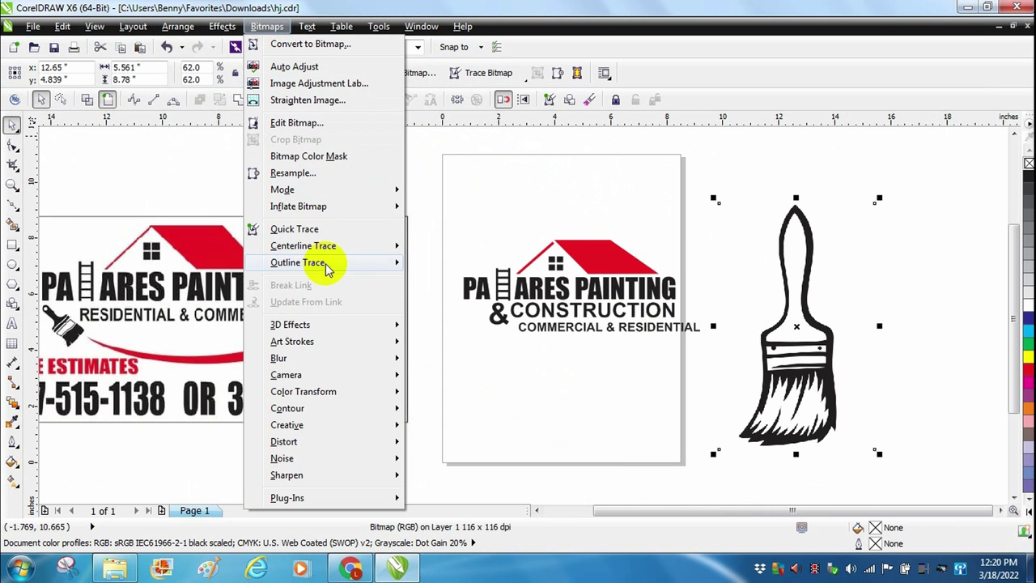
{"action": "mouse_move", "coordinate": [301, 262]}
{"action": "left_click", "coordinate": [462, 312]}
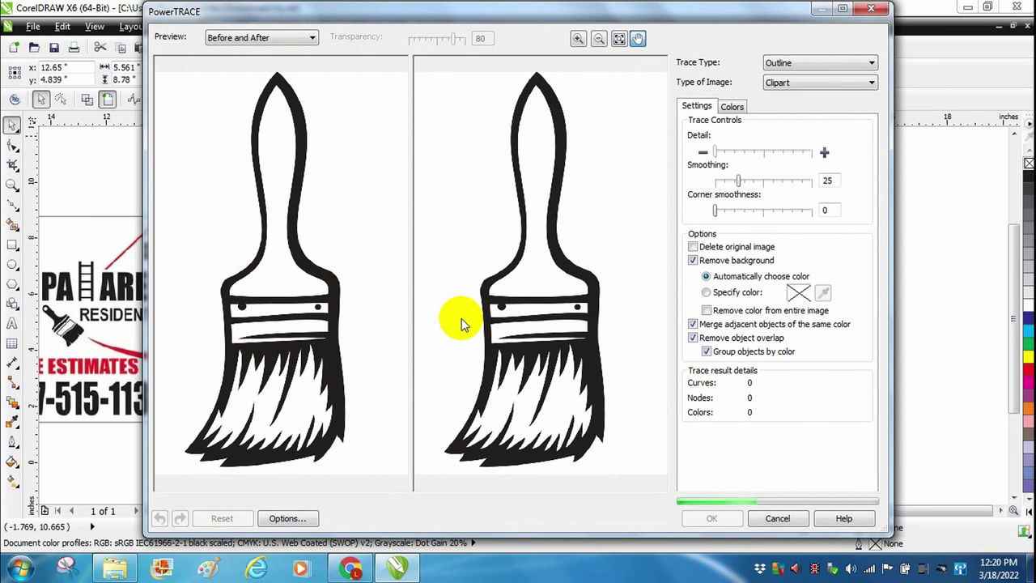
{"action": "left_click", "coordinate": [710, 515]}
- Move the traced paintbrush off the bitmap, mirror it horizontally, and delete the original bitmap
{"action": "left_click_drag", "start_coordinate": [797, 347], "coordinate": [668, 345]}
{"action": "left_click", "coordinate": [331, 72]}
{"action": "left_click", "coordinate": [769, 351]}
{"action": "key", "text": "Delete"}
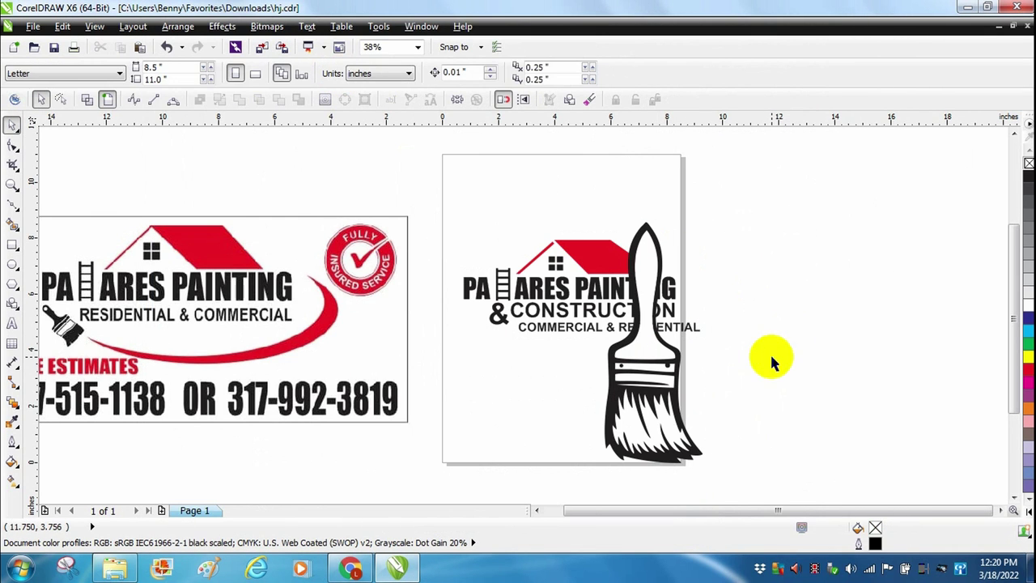
- Shrink the traced paintbrush and tilt it so its overall size is about 1.99 by 2.69 in
{"action": "left_click", "coordinate": [632, 368]}
{"action": "mouse_move", "coordinate": [707, 216]}
{"action": "left_mouse_down"}
{"action": "mouse_move", "coordinate": [632, 339]}
{"action": "mouse_move", "coordinate": [638, 333]}
{"action": "left_mouse_up"}
{"action": "left_click", "coordinate": [610, 436]}
{"action": "left_click_drag", "start_coordinate": [644, 374], "coordinate": [620, 380]}
{"action": "left_click", "coordinate": [647, 450]}
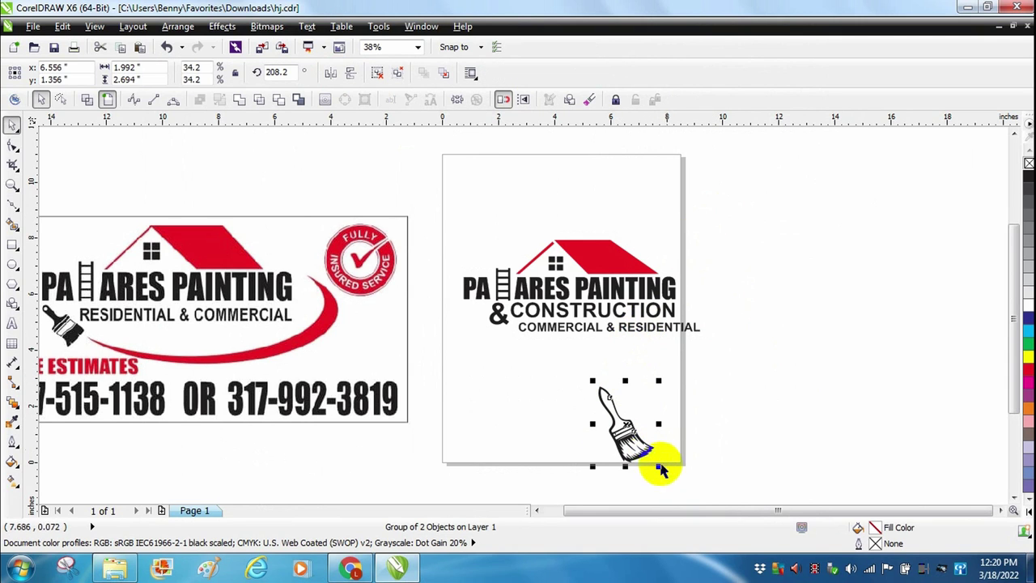
- Reduce the tilted paintbrush to about 1.35 by 1.83 in and place it below PA, next to the ampersand
{"action": "left_click_drag", "start_coordinate": [658, 468], "coordinate": [624, 451]}
{"action": "mouse_move", "coordinate": [608, 411]}
{"action": "left_mouse_down"}
{"action": "mouse_move", "coordinate": [477, 346]}
{"action": "mouse_move", "coordinate": [482, 336]}
{"action": "left_mouse_up"}
{"action": "left_click_drag", "start_coordinate": [515, 370], "coordinate": [515, 370]}
{"action": "left_click", "coordinate": [138, 197]}
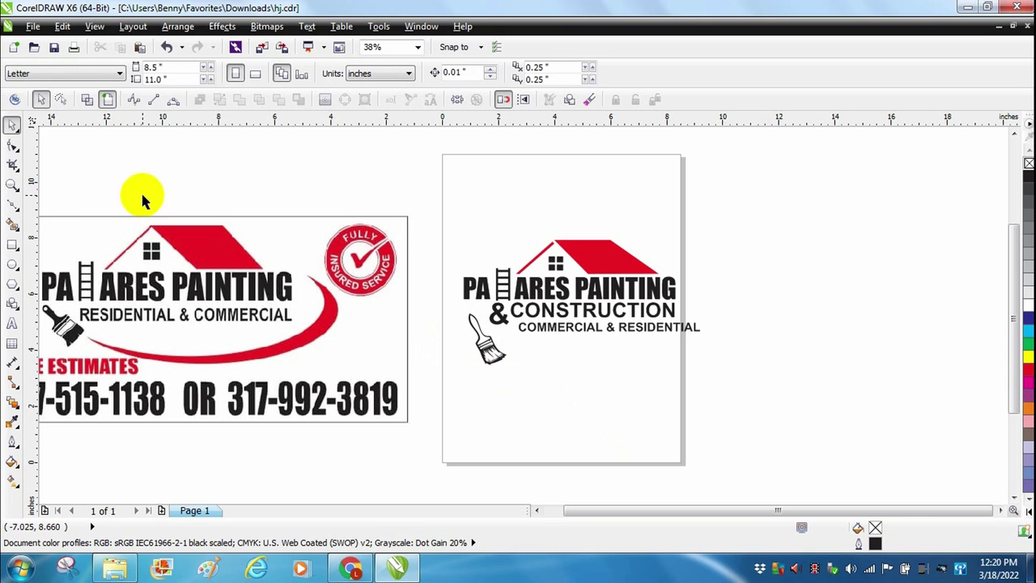
- Draw a closed five-point angular band about 7.6 by 3.0 in from beside PAINTING around the tagline to the brush bristles
{"action": "left_click", "coordinate": [11, 203]}
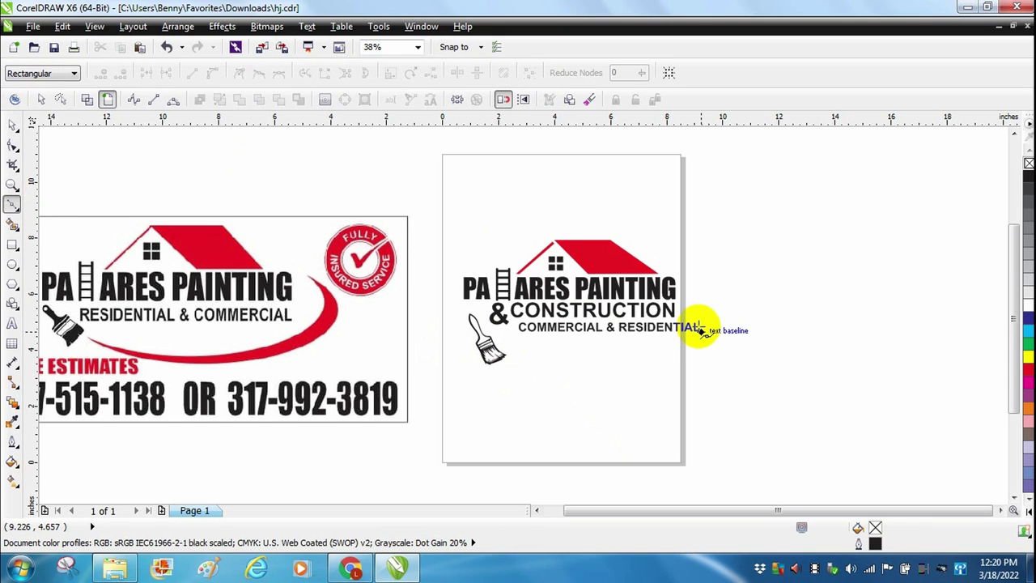
{"action": "left_click", "coordinate": [678, 289]}
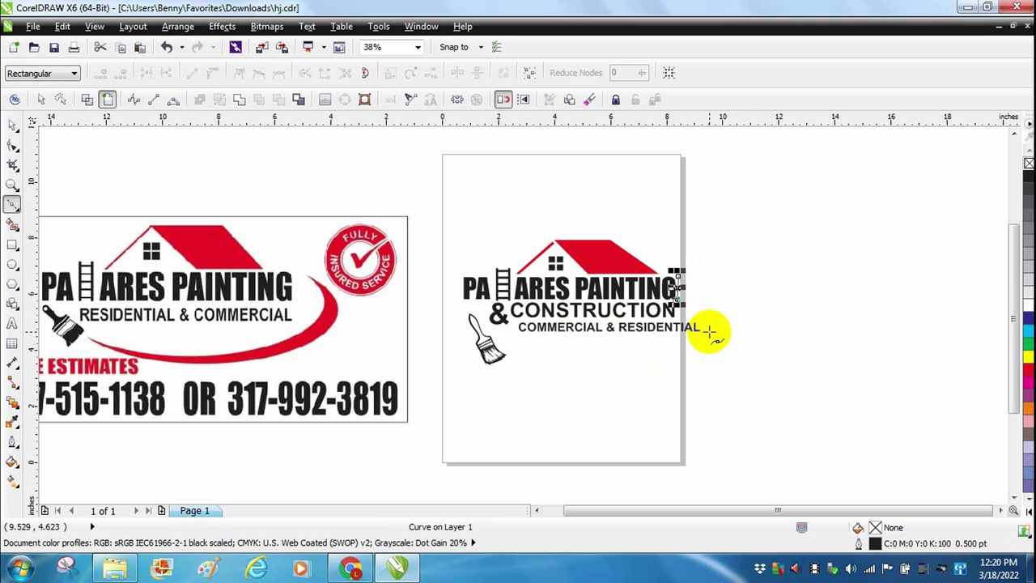
{"action": "left_click", "coordinate": [708, 332]}
{"action": "left_click", "coordinate": [514, 363]}
{"action": "left_click", "coordinate": [725, 340]}
{"action": "left_click", "coordinate": [680, 277]}
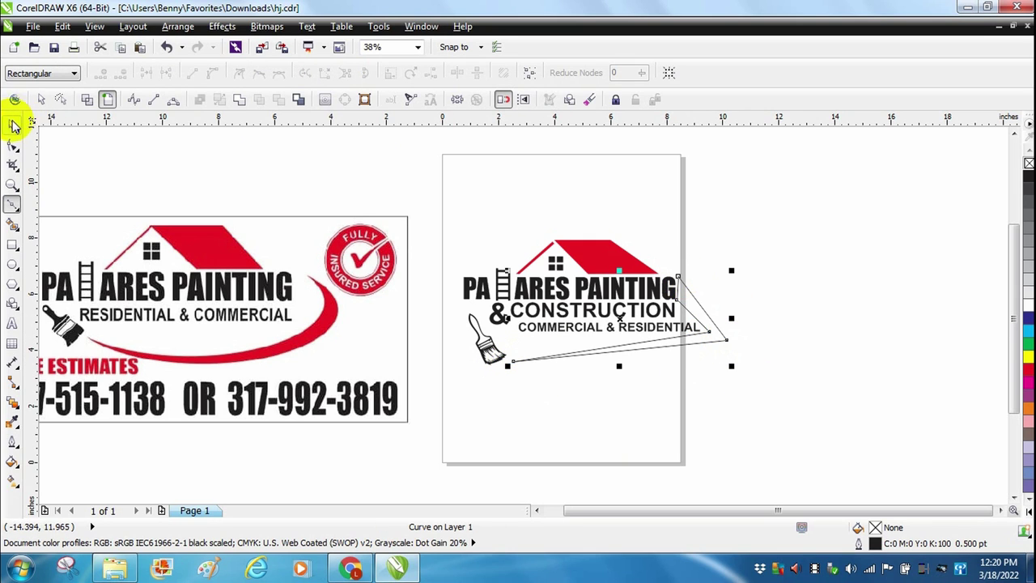
- Fill the angular band with red, remove its outline, and open it for node editing
{"action": "left_click", "coordinate": [12, 123]}
{"action": "left_click", "coordinate": [1026, 370]}
{"action": "right_click", "coordinate": [1028, 163]}
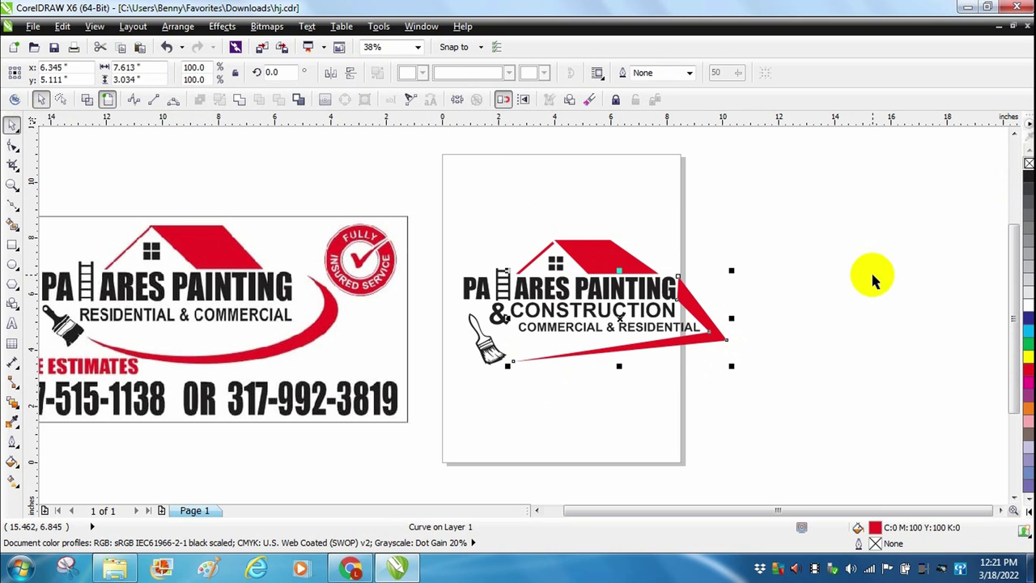
{"action": "left_click", "coordinate": [874, 277]}
{"action": "left_click", "coordinate": [418, 47]}
{"action": "left_click", "coordinate": [379, 134]}
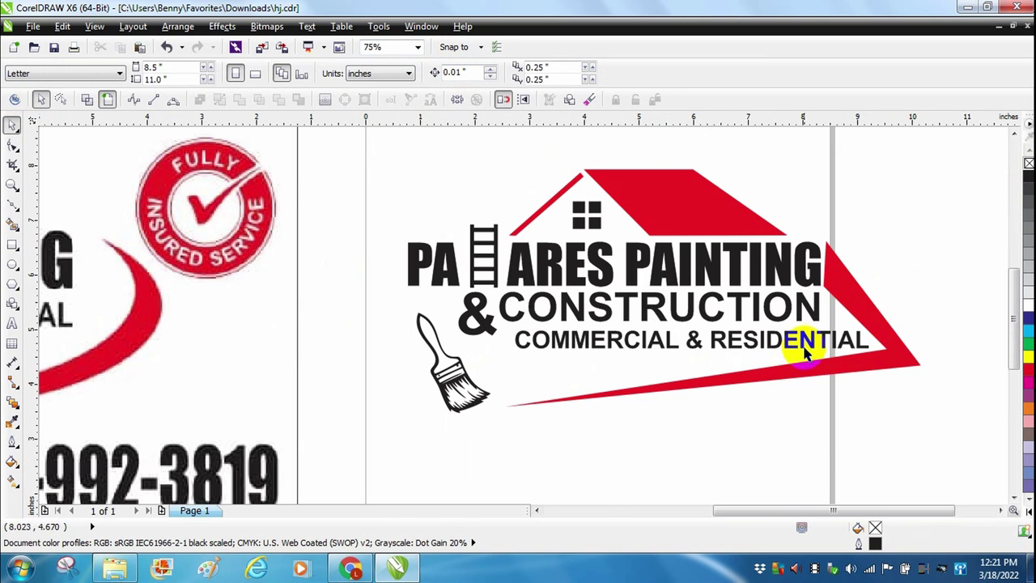
{"action": "double_click", "coordinate": [888, 348]}
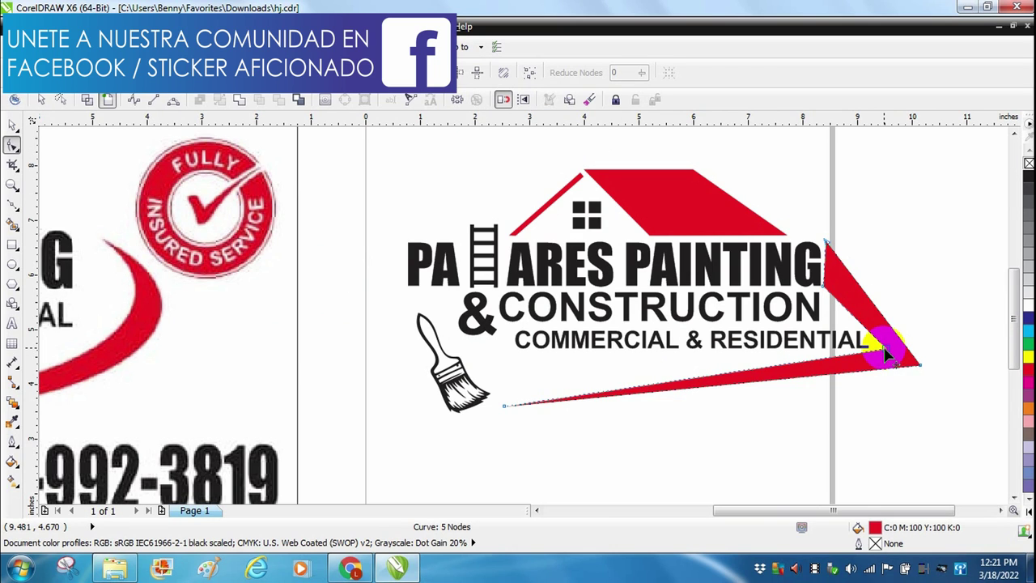
{"action": "double_click", "coordinate": [888, 353]}
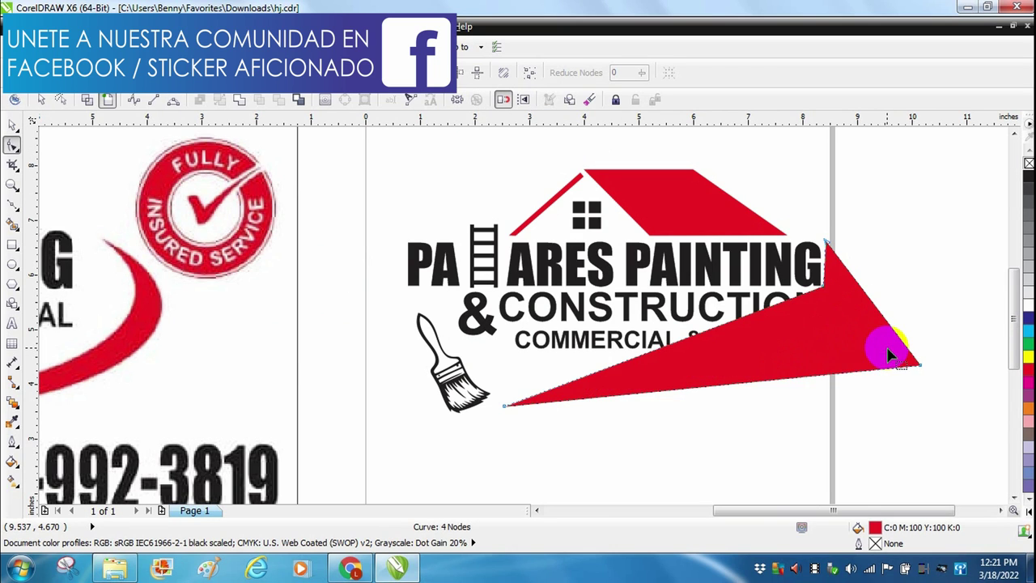
{"action": "double_click", "coordinate": [824, 289]}
{"action": "right_click", "coordinate": [743, 290]}
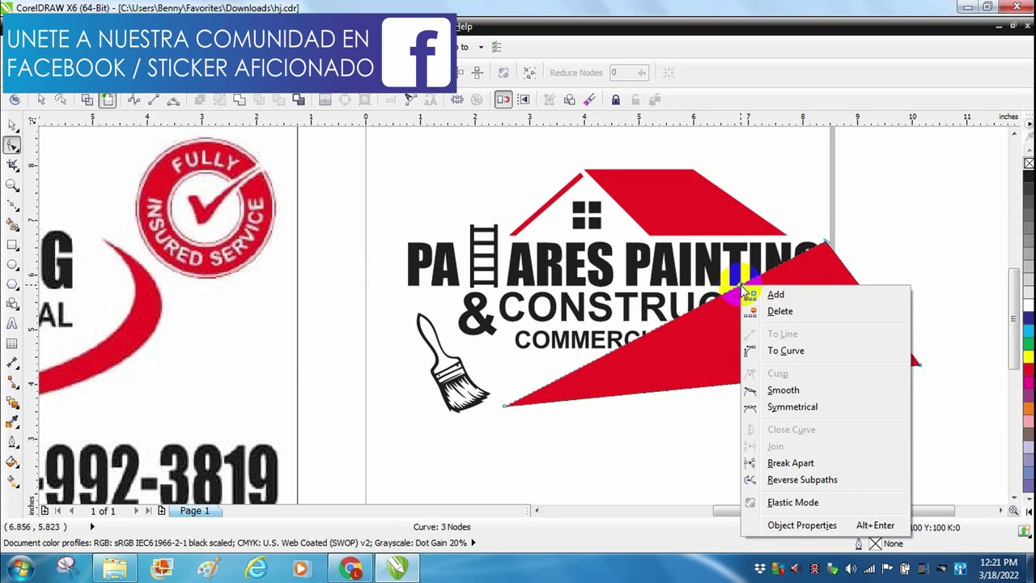
{"action": "left_click", "coordinate": [789, 357]}
{"action": "left_click_drag", "start_coordinate": [709, 306], "coordinate": [914, 366]}
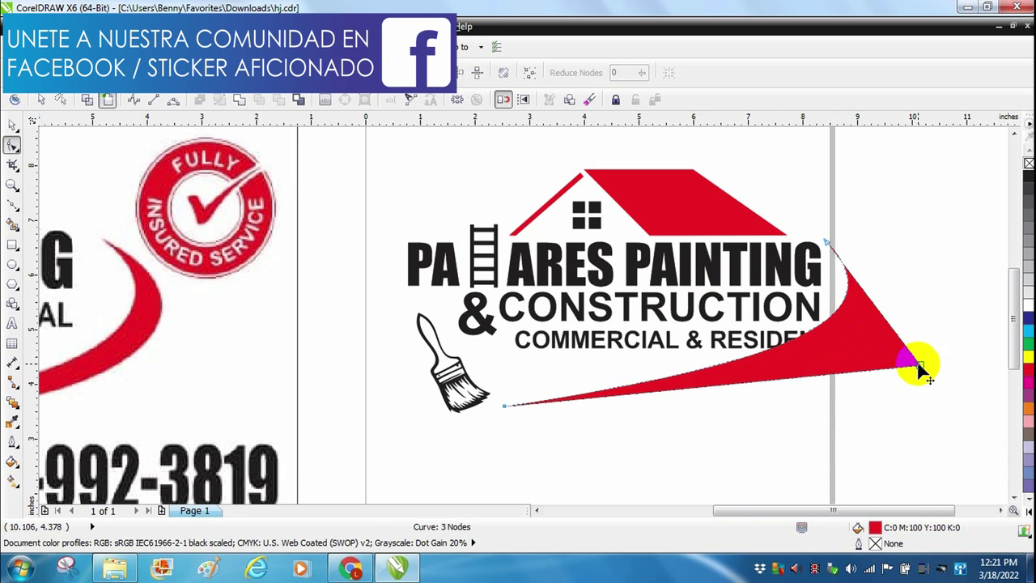
{"action": "right_click", "coordinate": [907, 347]}
{"action": "left_click", "coordinate": [784, 155]}
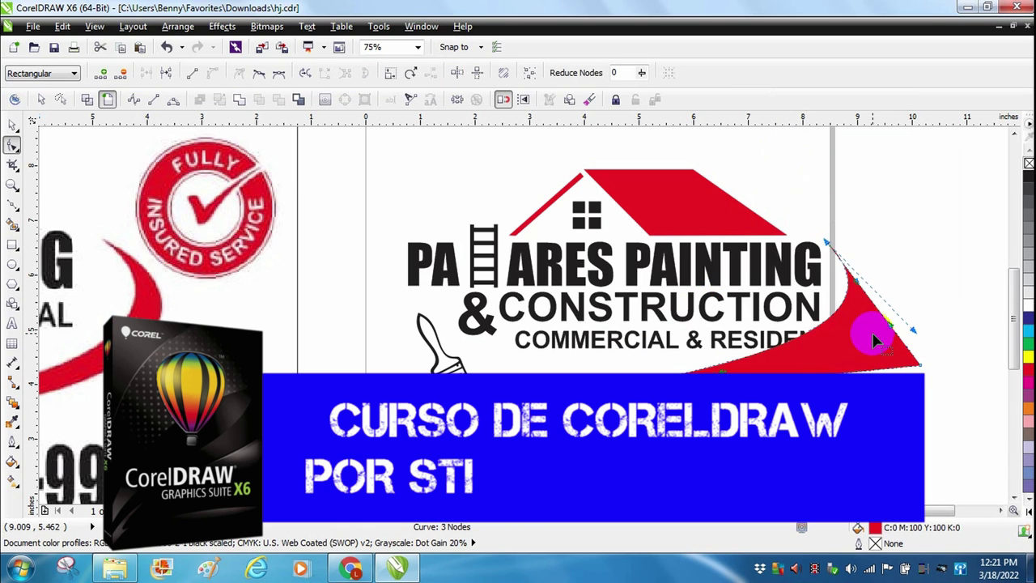
{"action": "left_click_drag", "start_coordinate": [885, 300], "coordinate": [898, 276]}
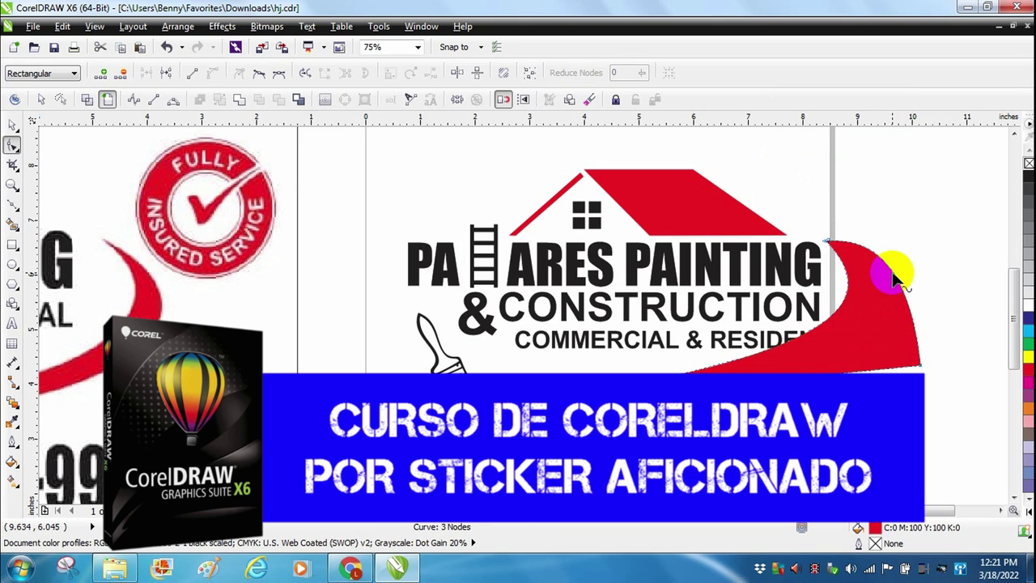
{"action": "key", "text": "ctrl+z"}
{"action": "key", "text": "ctrl+z"}
{"action": "key", "text": "ctrl+z"}
{"action": "key", "text": "ctrl+z"}
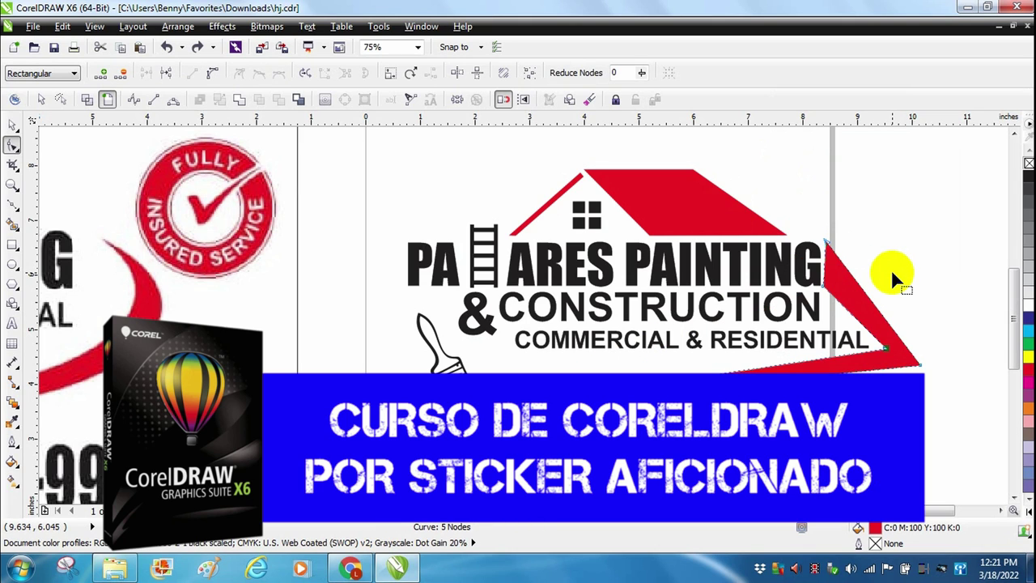
- Convert the band's two outer edges to curves, bow them outward, and delete the sharp outer corner node
{"action": "right_click", "coordinate": [873, 307]}
{"action": "left_click", "coordinate": [756, 111]}
{"action": "left_click_drag", "start_coordinate": [879, 306], "coordinate": [887, 296]}
{"action": "right_click", "coordinate": [866, 376]}
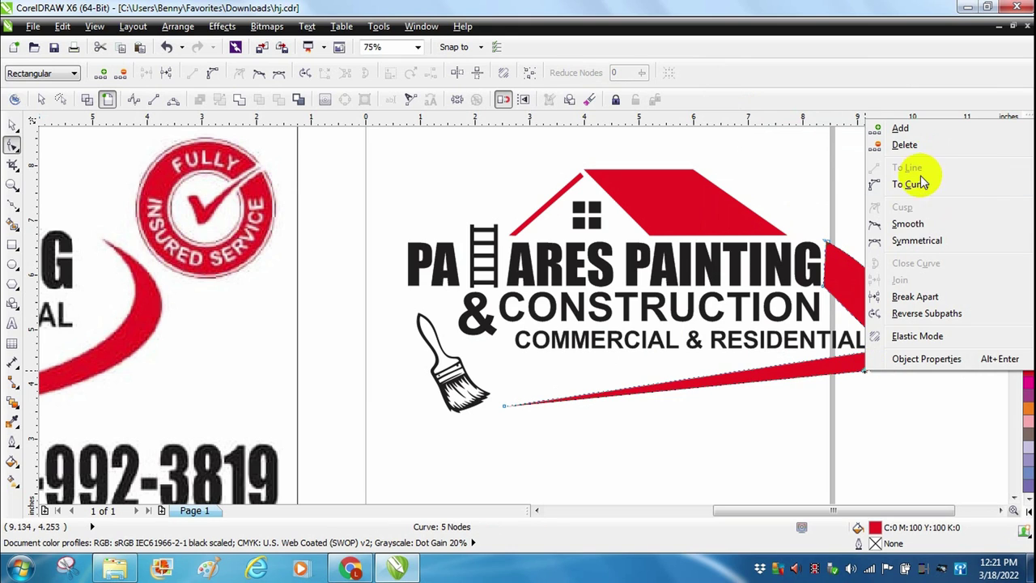
{"action": "left_click", "coordinate": [918, 188]}
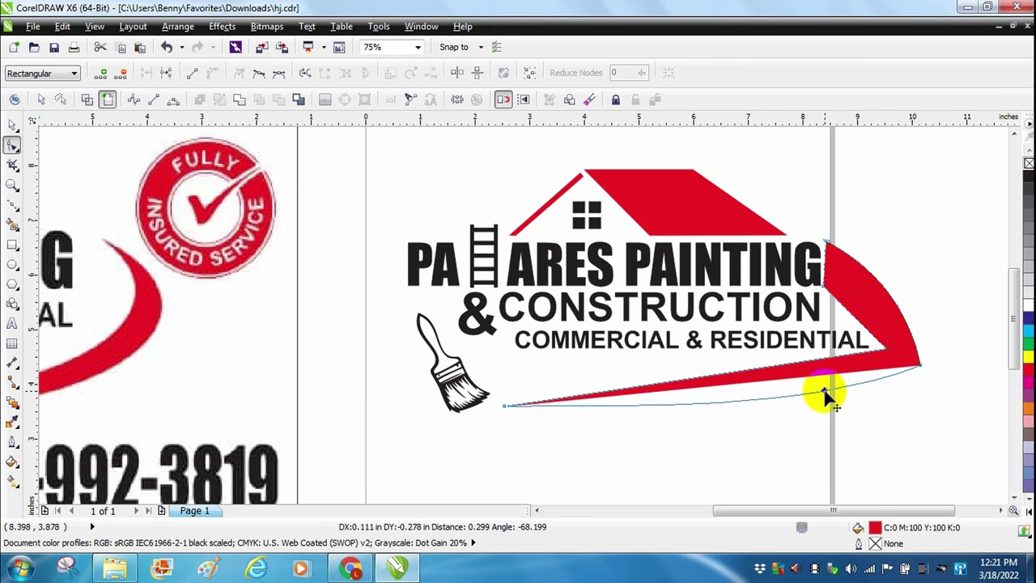
{"action": "left_click_drag", "start_coordinate": [824, 394], "coordinate": [824, 394]}
{"action": "double_click", "coordinate": [920, 365]}
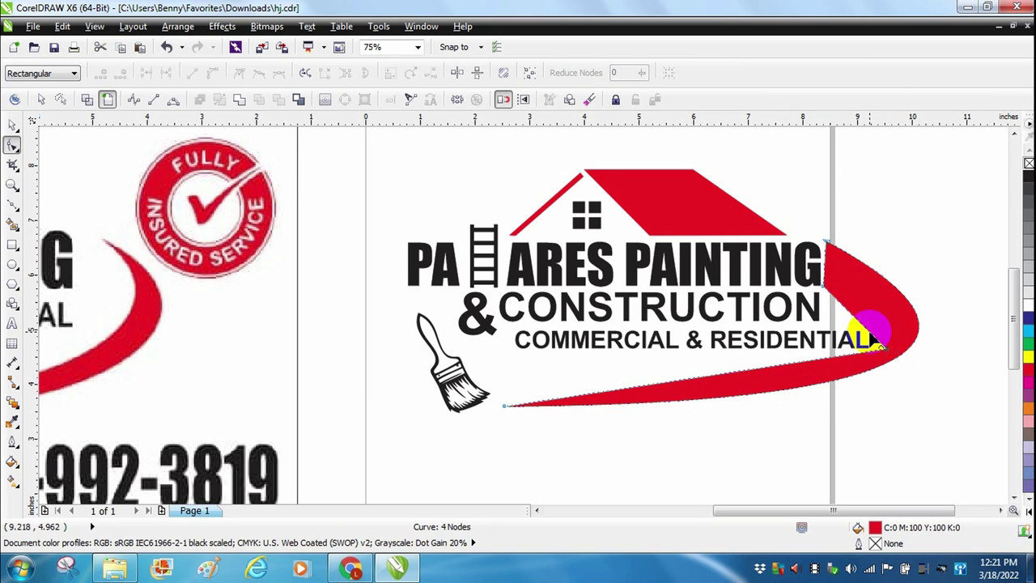
- Convert the band's two inner edges to curves, remove the inner corner node, and reshape the inside into a swoosh tapering toward the brush
{"action": "right_click", "coordinate": [879, 338]}
{"action": "left_click", "coordinate": [735, 143]}
{"action": "left_click_drag", "start_coordinate": [862, 326], "coordinate": [865, 319]}
{"action": "right_click", "coordinate": [826, 358]}
{"action": "left_click", "coordinate": [862, 172]}
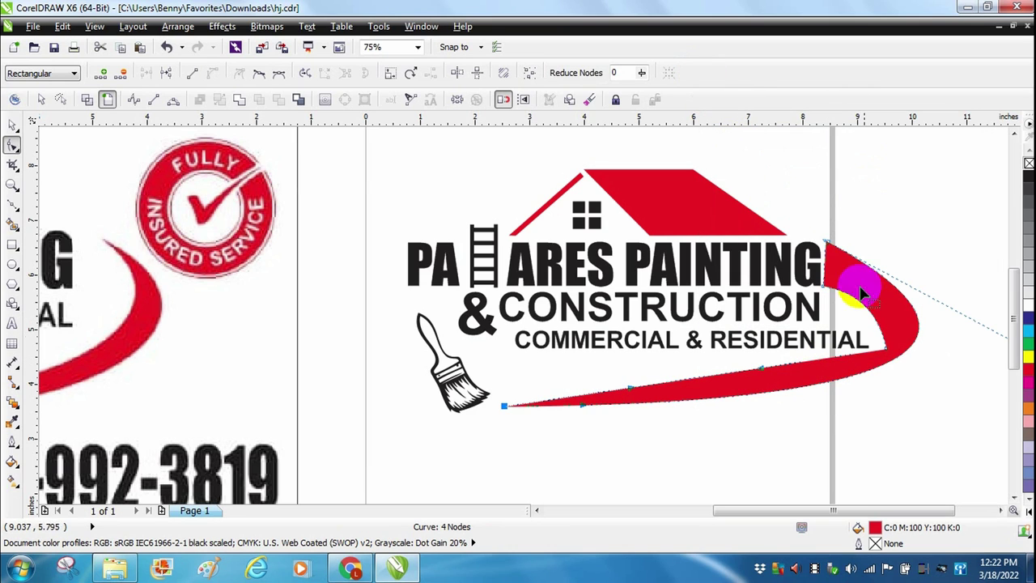
{"action": "left_click_drag", "start_coordinate": [807, 362], "coordinate": [861, 342]}
{"action": "left_click", "coordinate": [890, 356]}
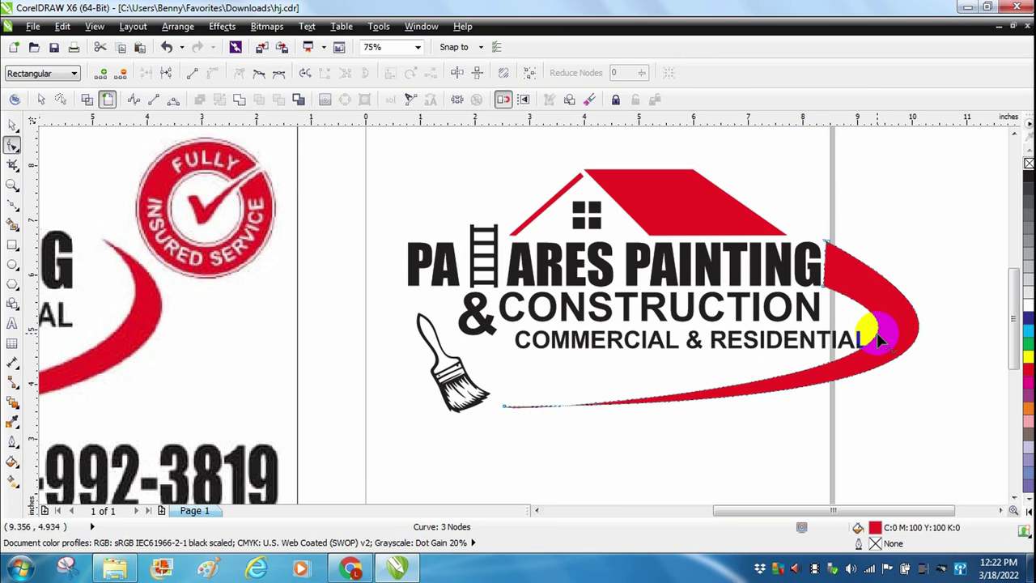
{"action": "left_click", "coordinate": [654, 402]}
{"action": "left_click_drag", "start_coordinate": [654, 403], "coordinate": [640, 395]}
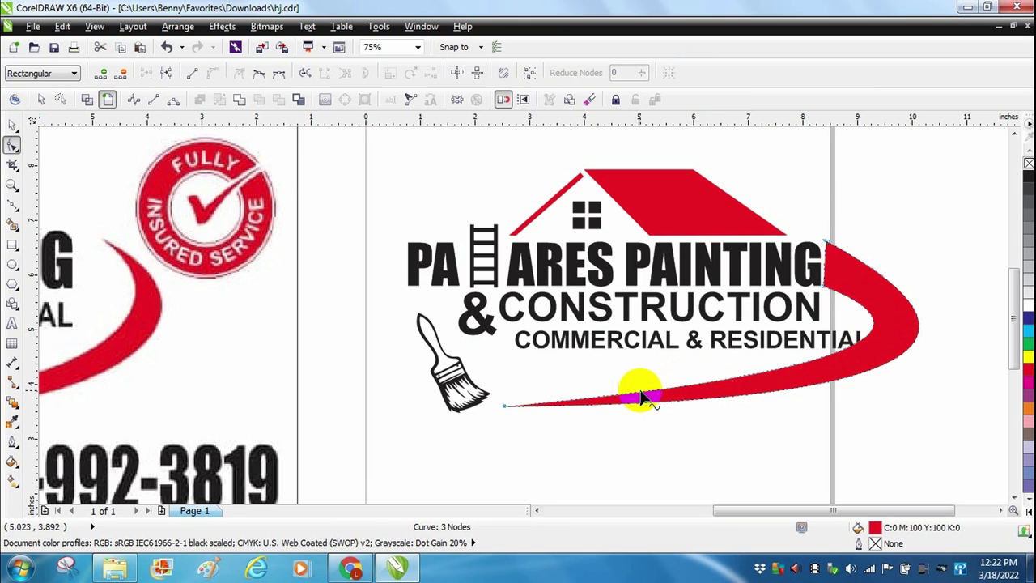
- Move the COMMERCIAL & RESIDENTIAL text inside the swoosh, under CONSTRUCTION
{"action": "left_click", "coordinate": [13, 125]}
{"action": "left_click_drag", "start_coordinate": [651, 348], "coordinate": [596, 351]}
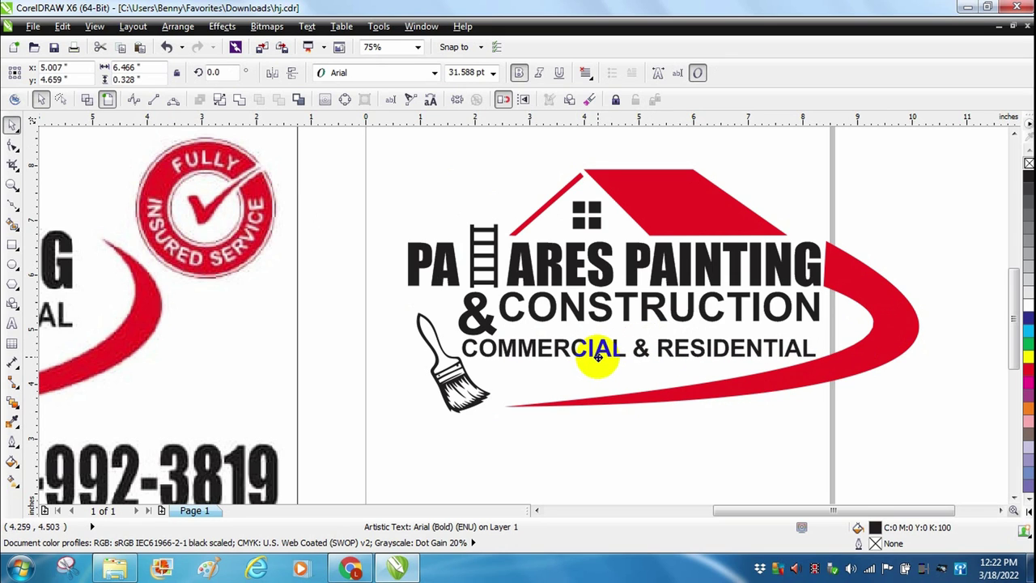
{"action": "left_click", "coordinate": [883, 312]}
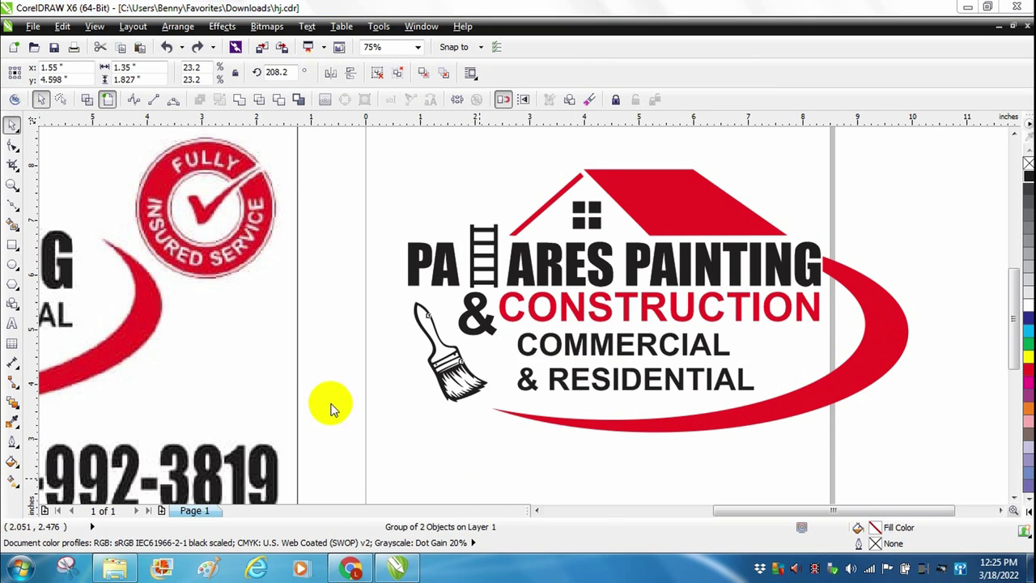
- Add artistic text below the logo reading FREE ESTIMATES, with the company's first phone number on a second line
{"action": "scroll", "coordinate": [331, 404], "scroll_direction": "down", "scroll_amount": 2}
{"action": "left_click", "coordinate": [12, 322]}
{"action": "left_click", "coordinate": [682, 443]}
{"action": "type", "text": "FR"}
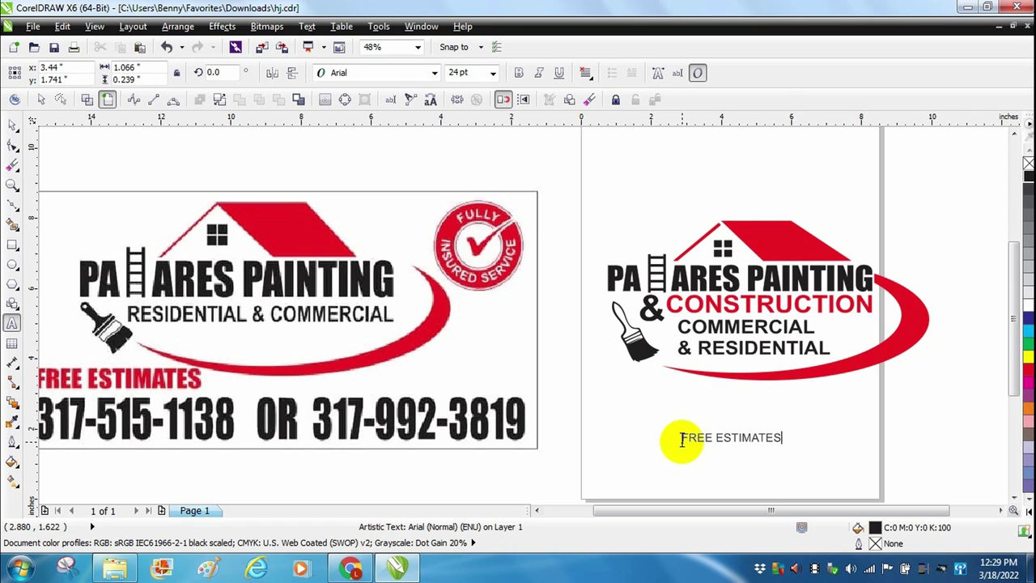
{"action": "type", "text": "EE ESTIMATES"}
{"action": "key", "text": "Escape"}
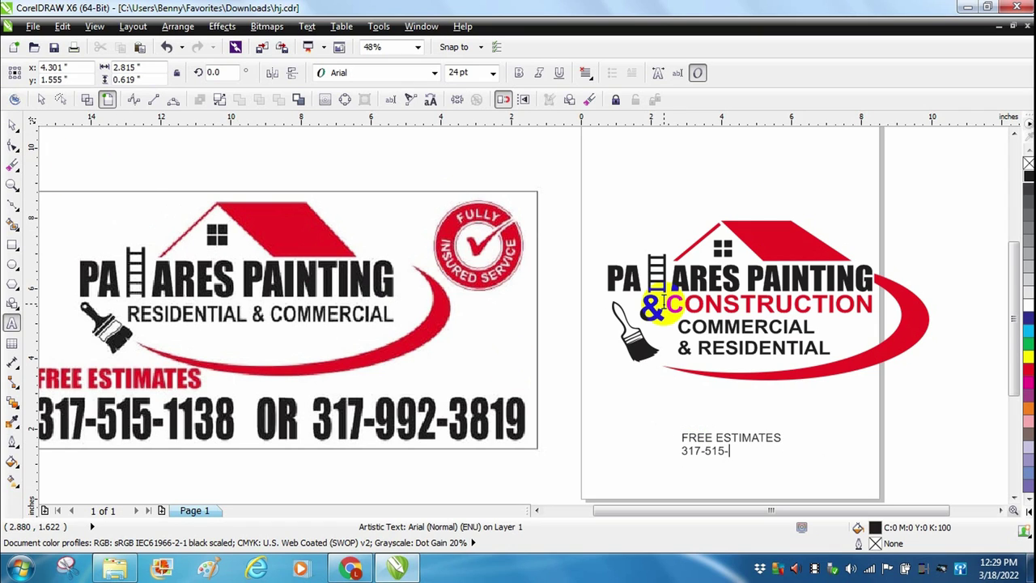
- Set the font of the FREE ESTIMATES and phone number text to Prototype
{"action": "left_click", "coordinate": [12, 128]}
{"action": "left_click", "coordinate": [359, 72]}
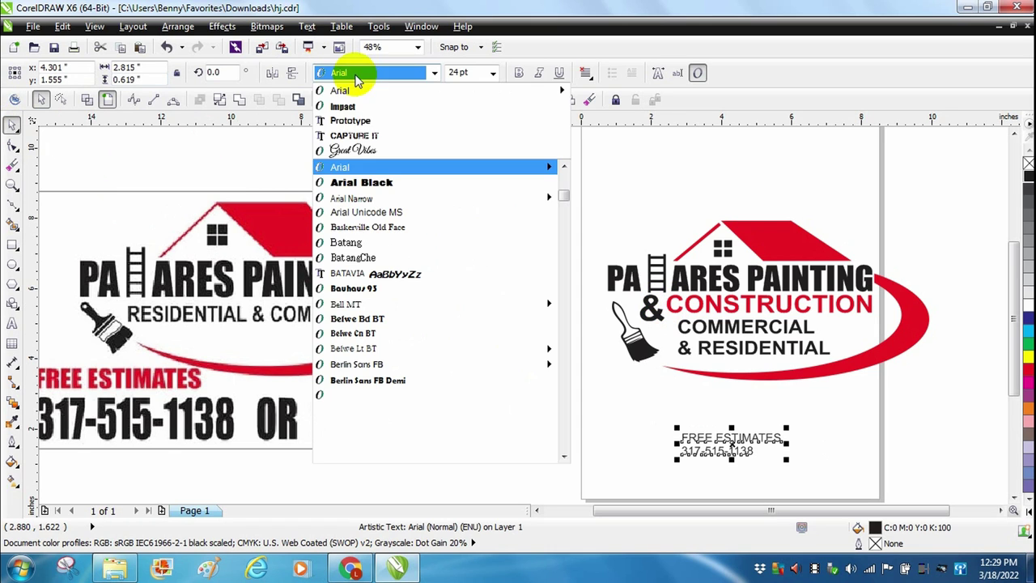
{"action": "left_click", "coordinate": [347, 107]}
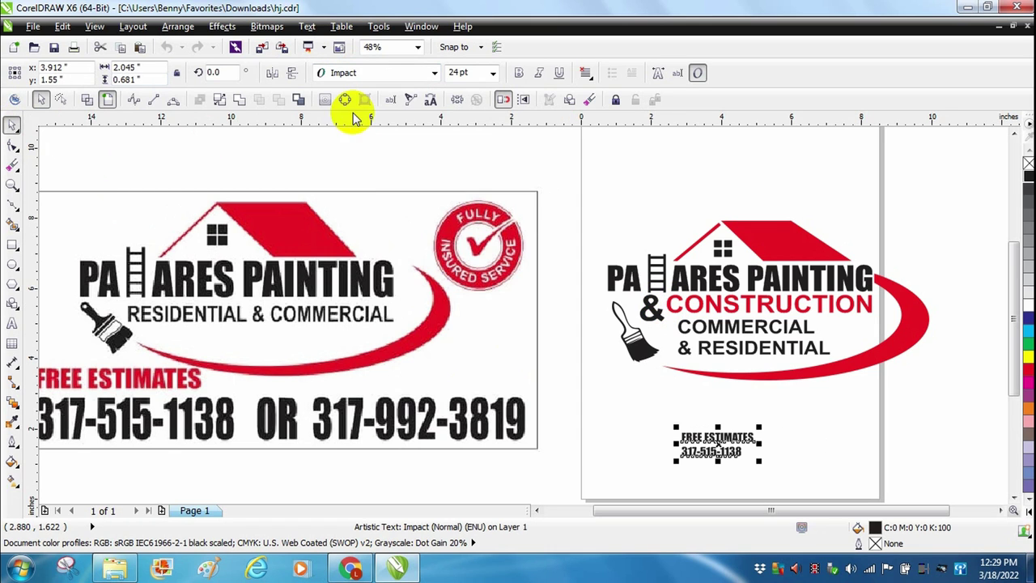
{"action": "left_click", "coordinate": [410, 74]}
{"action": "left_click", "coordinate": [384, 123]}
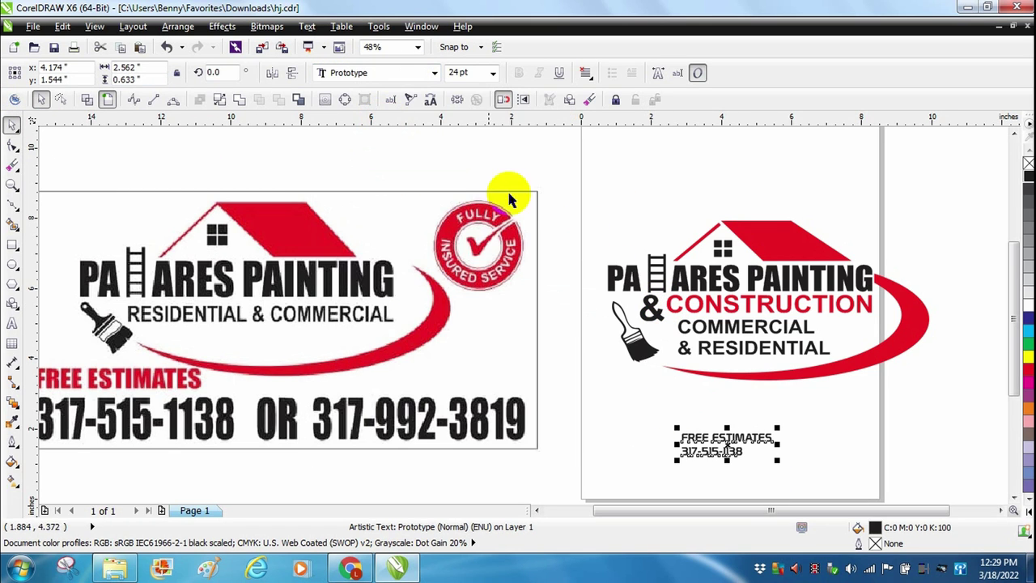
- Fill the separate FREE ESTIMATES line with red, enlarge it, and place it just below the swoosh
{"action": "left_click", "coordinate": [1028, 371]}
{"action": "left_click_drag", "start_coordinate": [752, 437], "coordinate": [869, 444]}
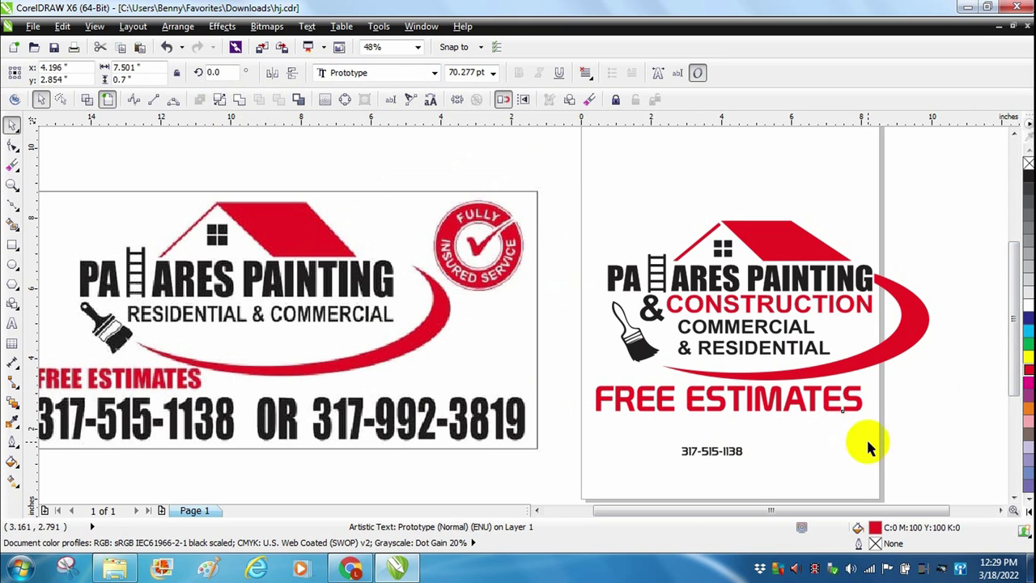
{"action": "left_click", "coordinate": [743, 402]}
{"action": "left_click", "coordinate": [745, 403]}
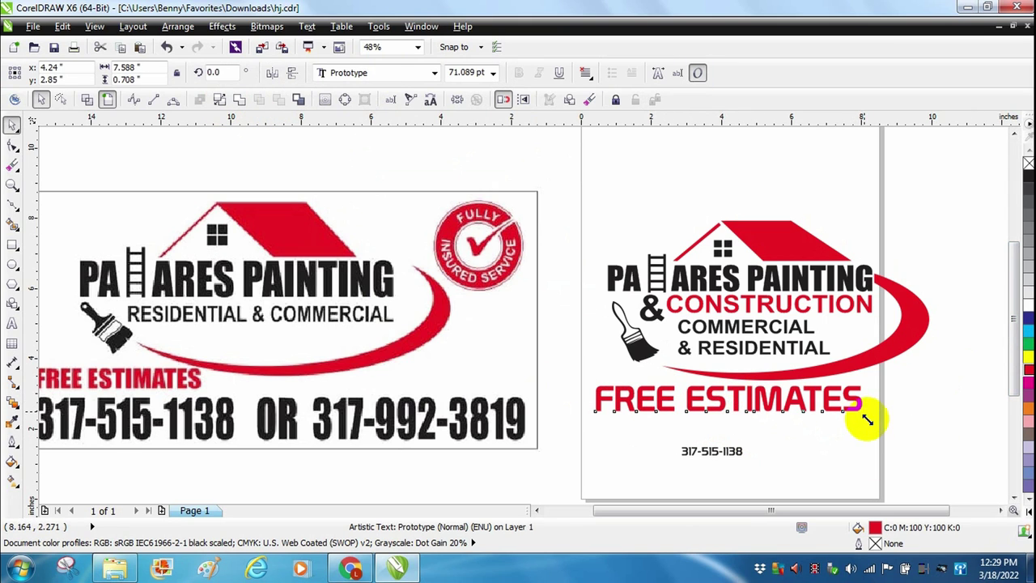
{"action": "left_click_drag", "start_coordinate": [865, 419], "coordinate": [814, 412]}
{"action": "left_click_drag", "start_coordinate": [724, 407], "coordinate": [751, 417]}
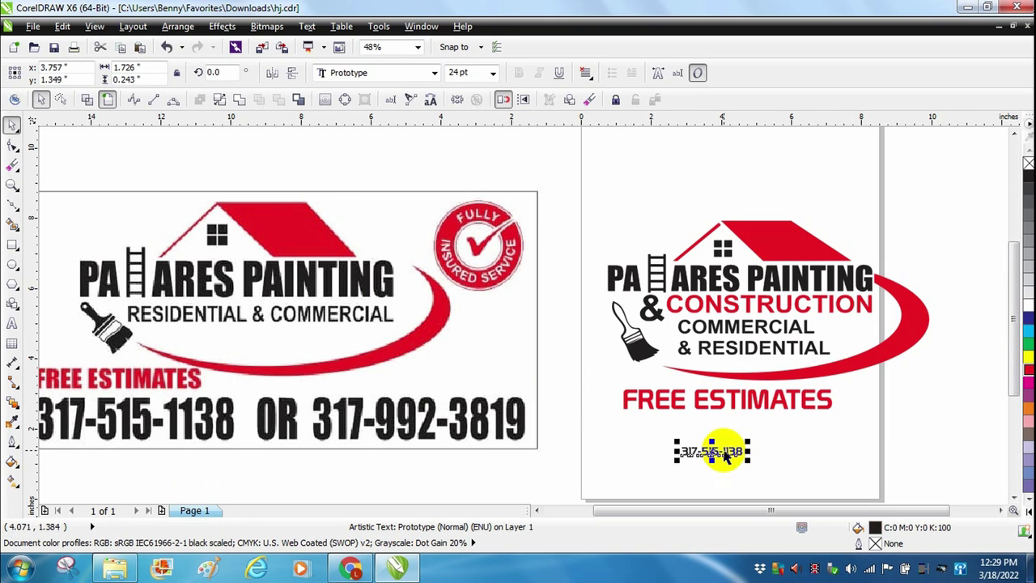
- Enlarge the phone number to about 6.25 in wide and place it directly under FREE ESTIMATES
{"action": "left_click_drag", "start_coordinate": [744, 459], "coordinate": [885, 459]}
{"action": "left_click_drag", "start_coordinate": [795, 460], "coordinate": [743, 437]}
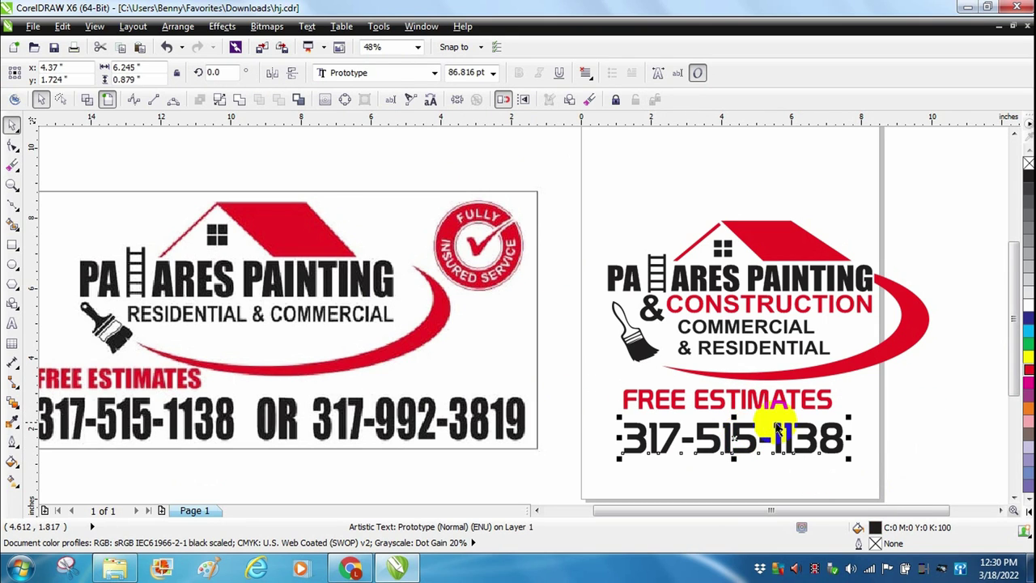
{"action": "left_click", "coordinate": [972, 409]}
- Switch to Chrome and copy the red tick fully insured icon from the "fully insured icon" image results
{"action": "left_click_drag", "start_coordinate": [938, 512], "coordinate": [973, 511]}
{"action": "left_click", "coordinate": [350, 567]}
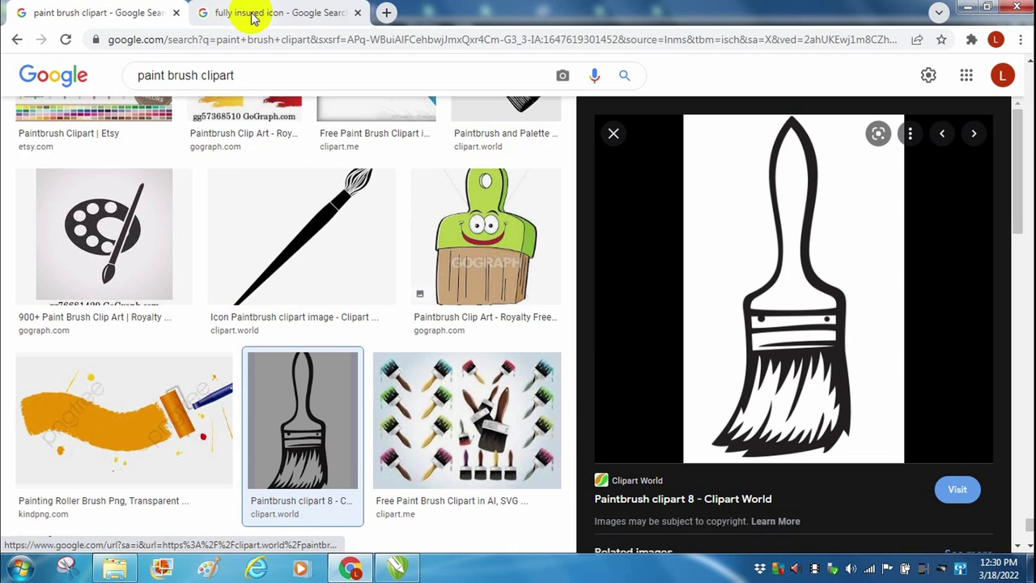
{"action": "left_click", "coordinate": [251, 18]}
{"action": "right_click", "coordinate": [748, 285]}
{"action": "left_click", "coordinate": [812, 460]}
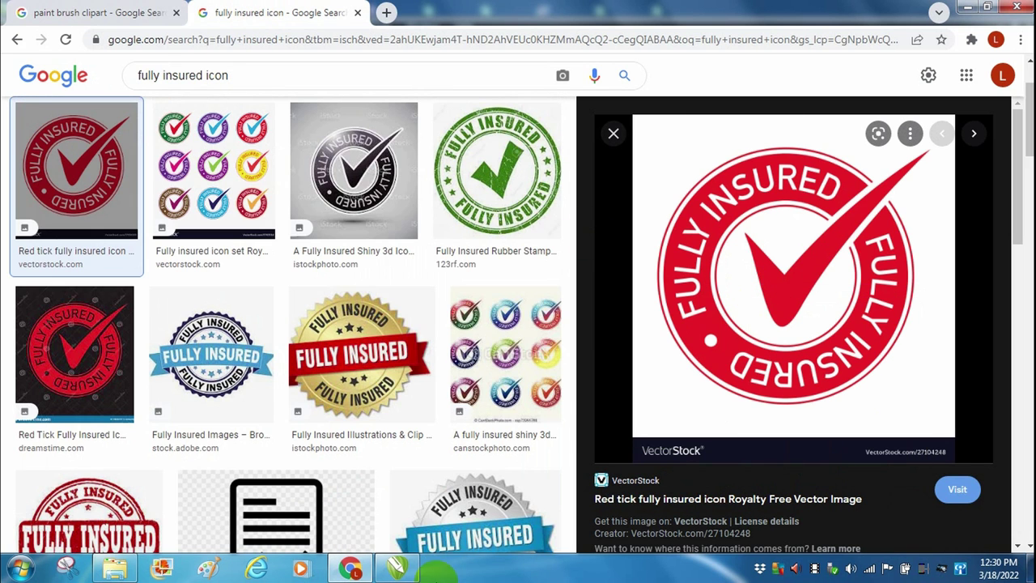
- Switch back to CorelDRAW, paste the fully insured badge image, scale it down, and move it clear of the artwork
{"action": "left_click", "coordinate": [396, 569]}
{"action": "right_click", "coordinate": [847, 285]}
{"action": "left_click", "coordinate": [909, 377]}
{"action": "left_click_drag", "start_coordinate": [658, 272], "coordinate": [677, 342]}
{"action": "left_click_drag", "start_coordinate": [842, 177], "coordinate": [788, 242]}
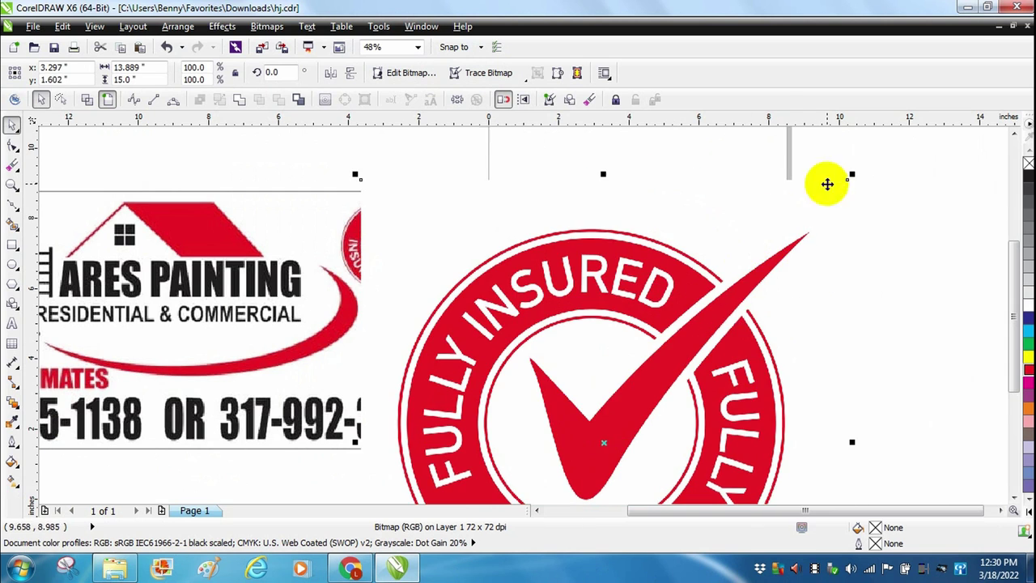
{"action": "left_click_drag", "start_coordinate": [852, 174], "coordinate": [613, 432]}
{"action": "left_click_drag", "start_coordinate": [513, 464], "coordinate": [603, 242]}
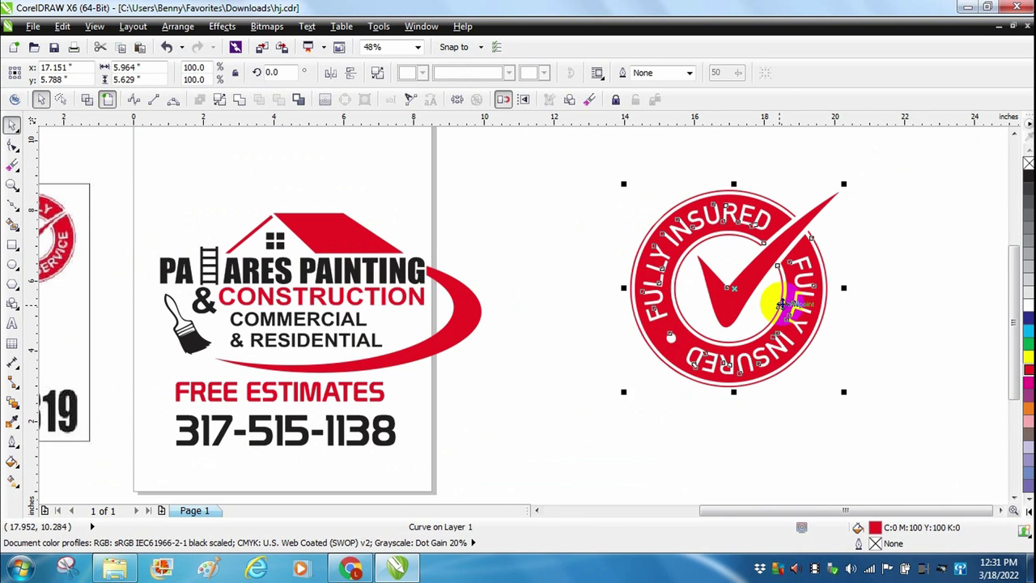
- Scale down the traced fully insured badge and place it at the logo's upper right, above the swoosh
{"action": "left_click", "coordinate": [862, 340]}
{"action": "left_click", "coordinate": [776, 291]}
{"action": "left_click_drag", "start_coordinate": [844, 392], "coordinate": [725, 279]}
{"action": "left_click_drag", "start_coordinate": [669, 239], "coordinate": [471, 217]}
{"action": "left_click", "coordinate": [672, 305]}
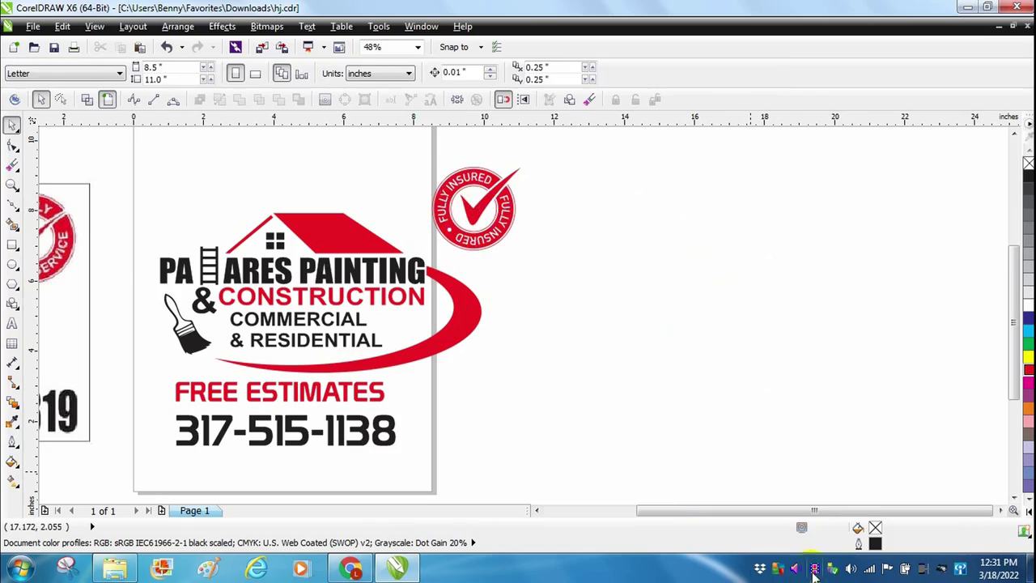